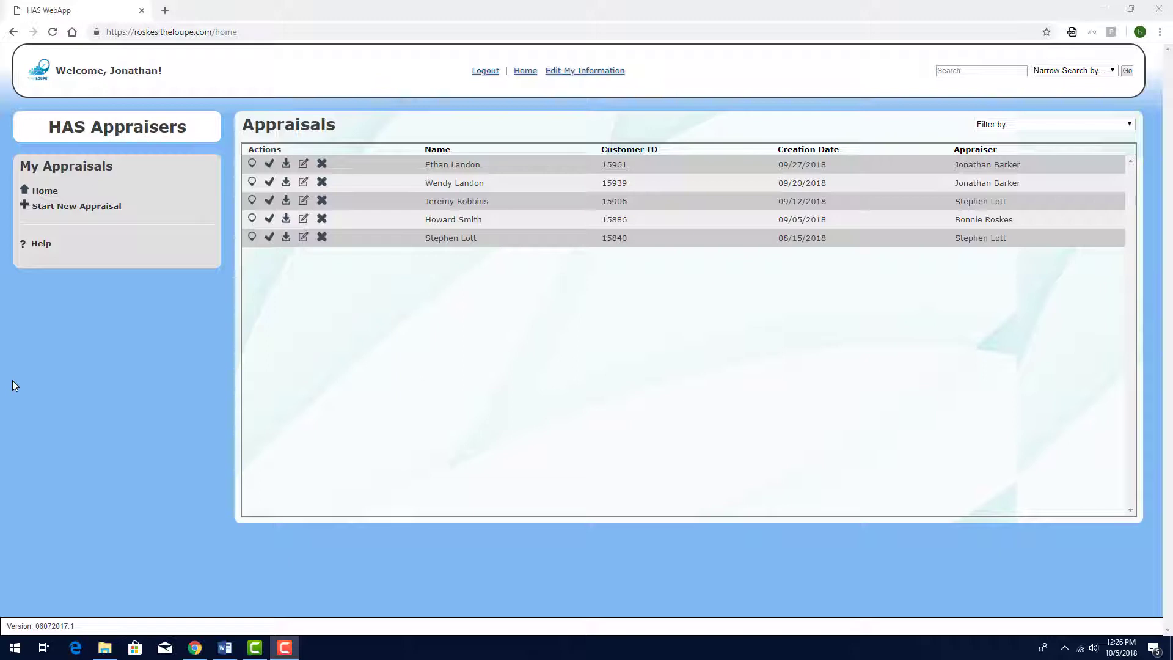
Step: Start a new appraisal and assign the existing client found by searching for the client's last name
click(68, 207)
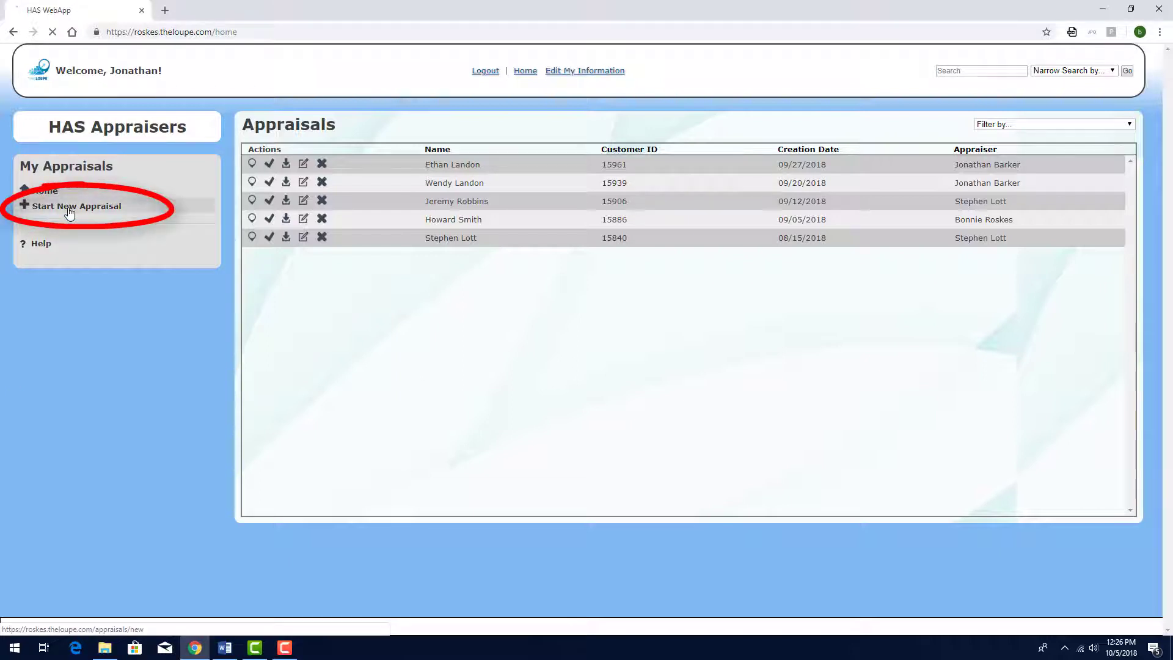
click(351, 174)
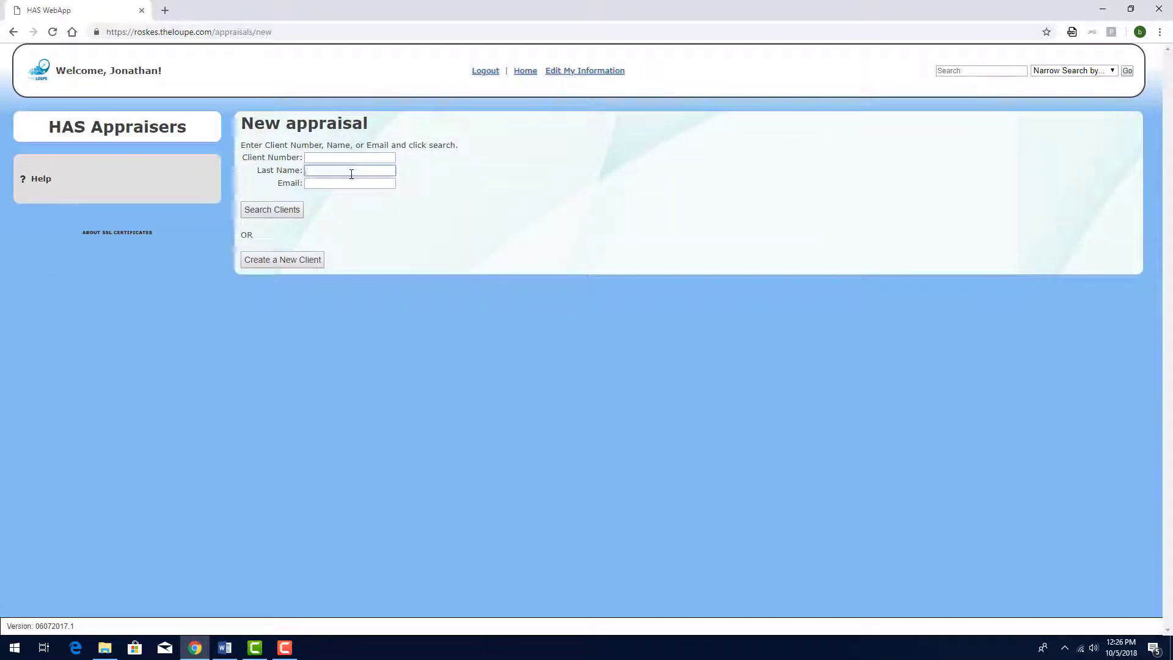
text(landon)
click(293, 214)
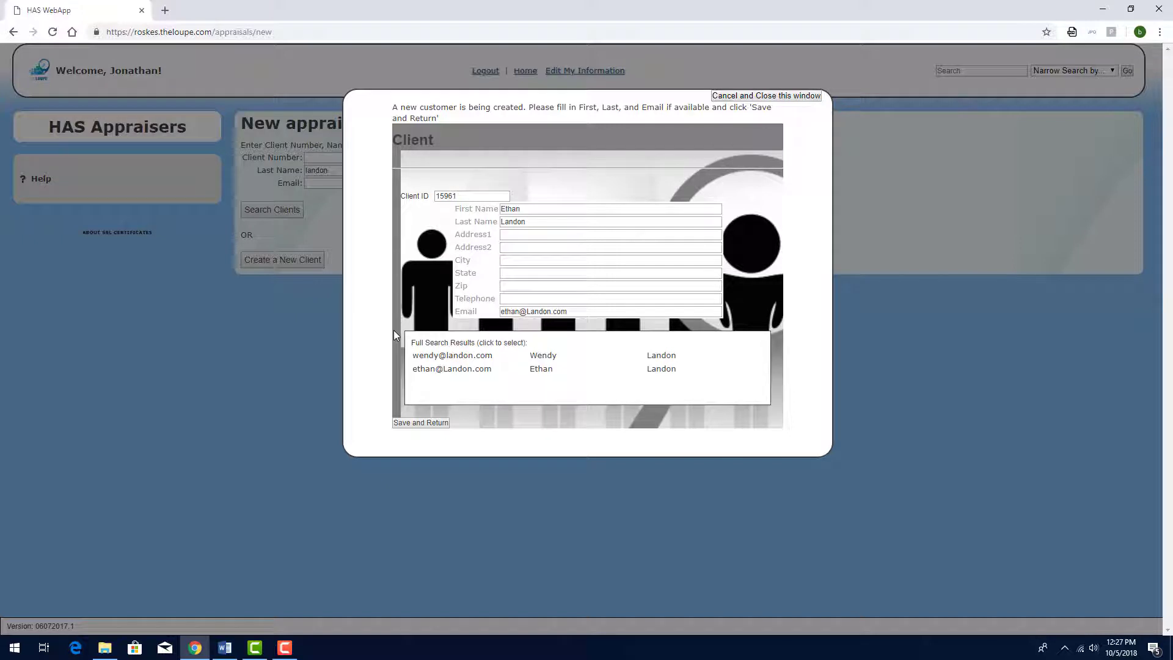
click(435, 356)
click(411, 424)
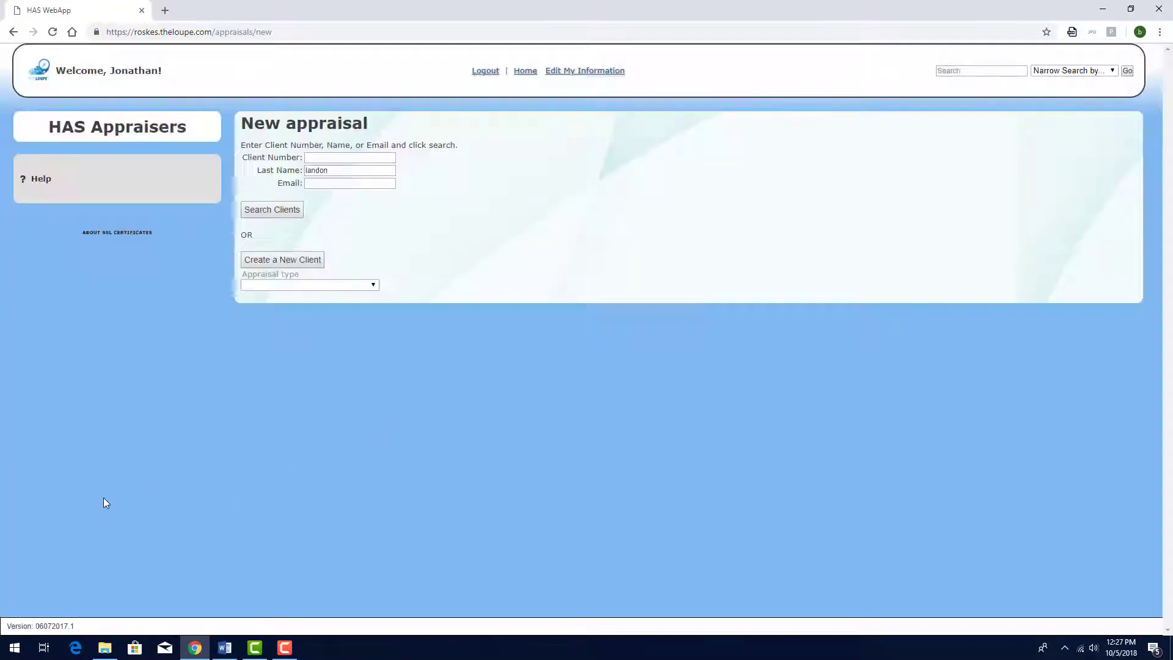
Step: Create the client's appraisal as an Insurance Appraisal
click(306, 286)
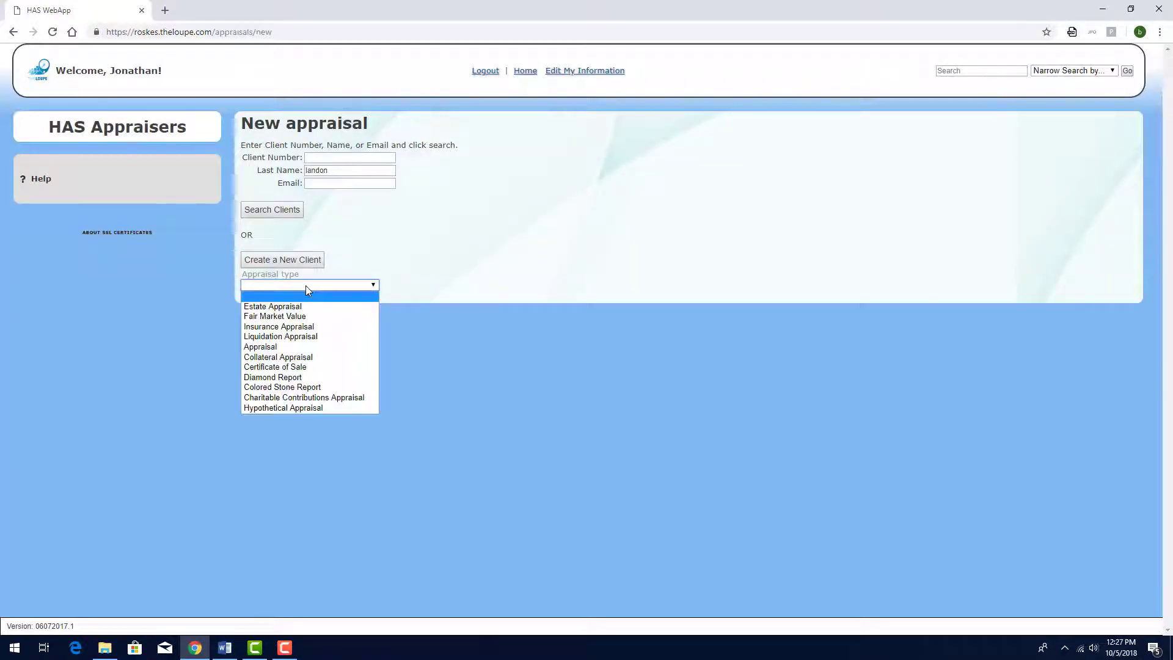
click(306, 326)
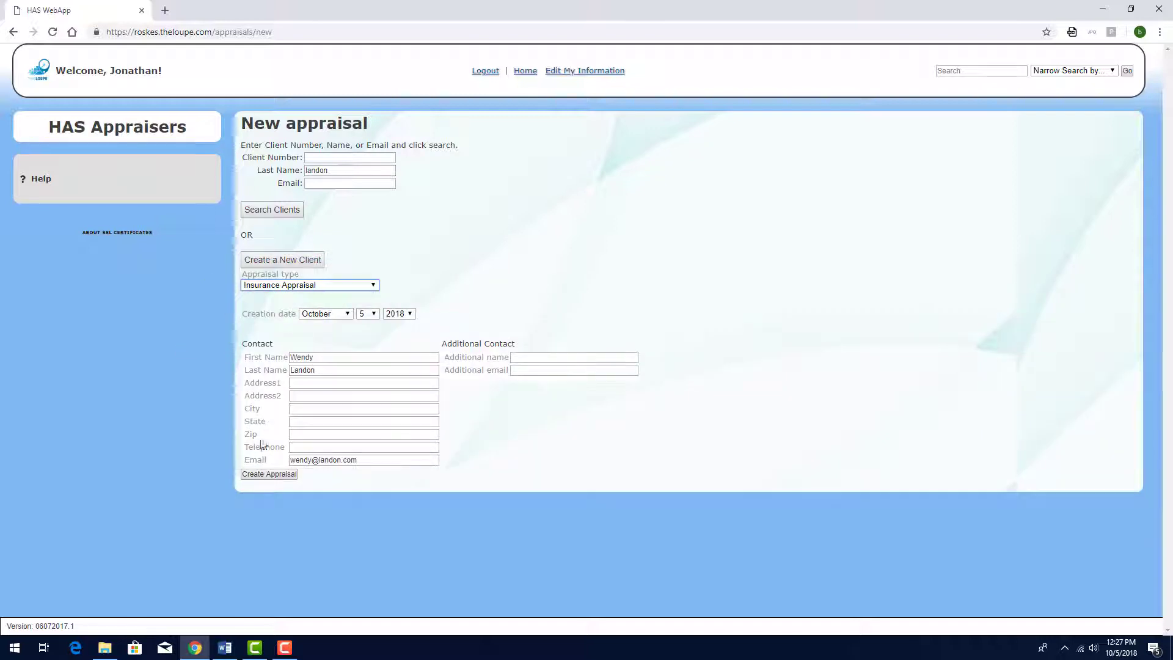
click(255, 475)
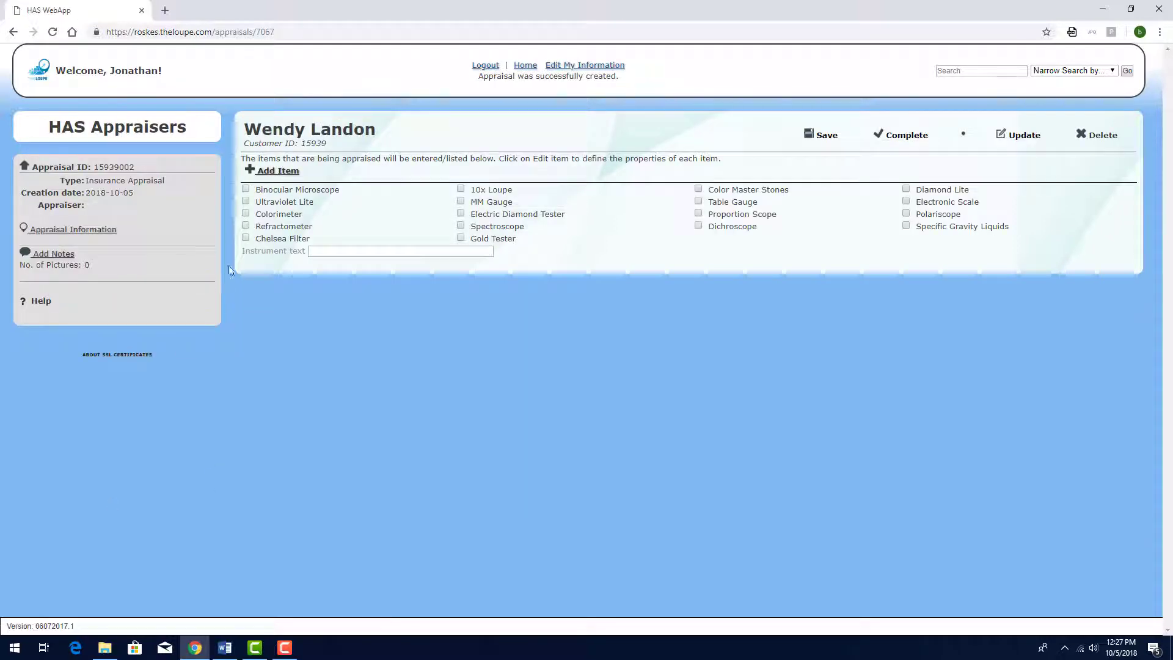
Step: Mark Binocular Microscope, Gold Tester, Dichroscope and Electronic Scale as the instruments used for the appraisal
click(245, 189)
click(460, 239)
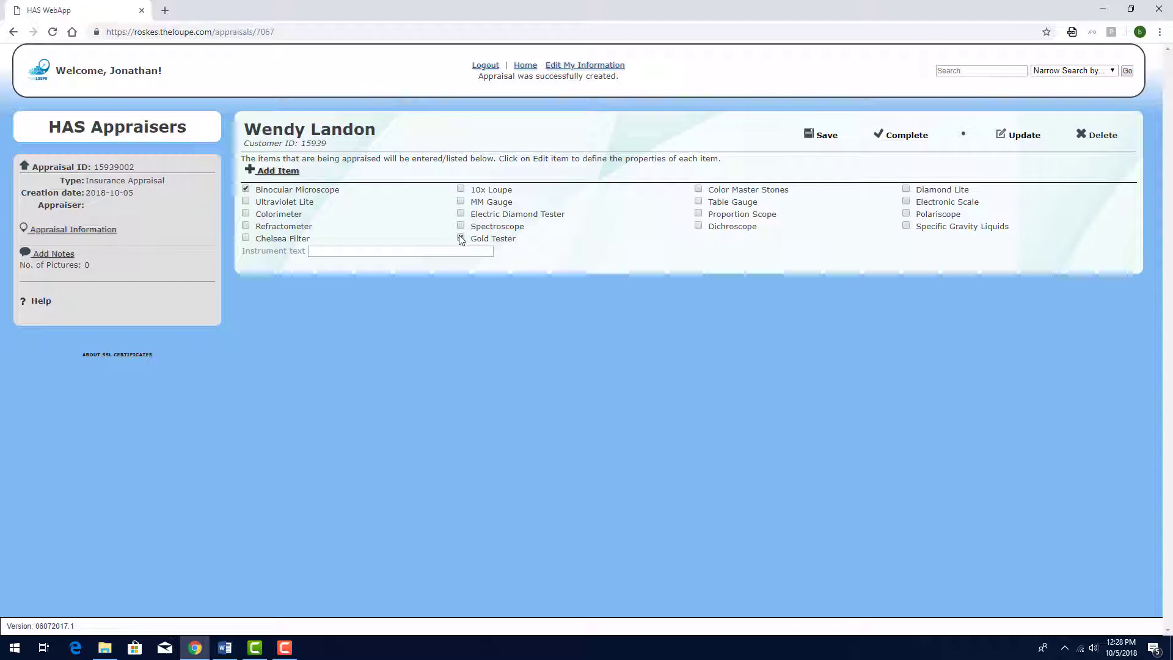
click(698, 226)
click(906, 202)
Step: Add an appraisal item and set its type to Earrings
click(276, 172)
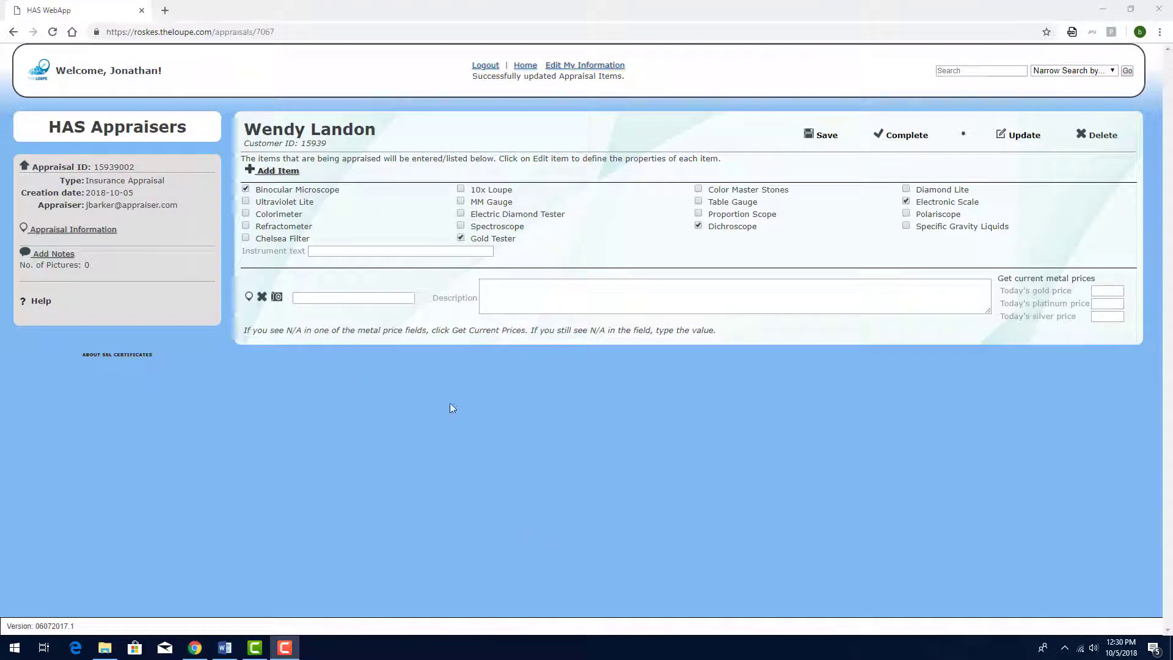
click(393, 299)
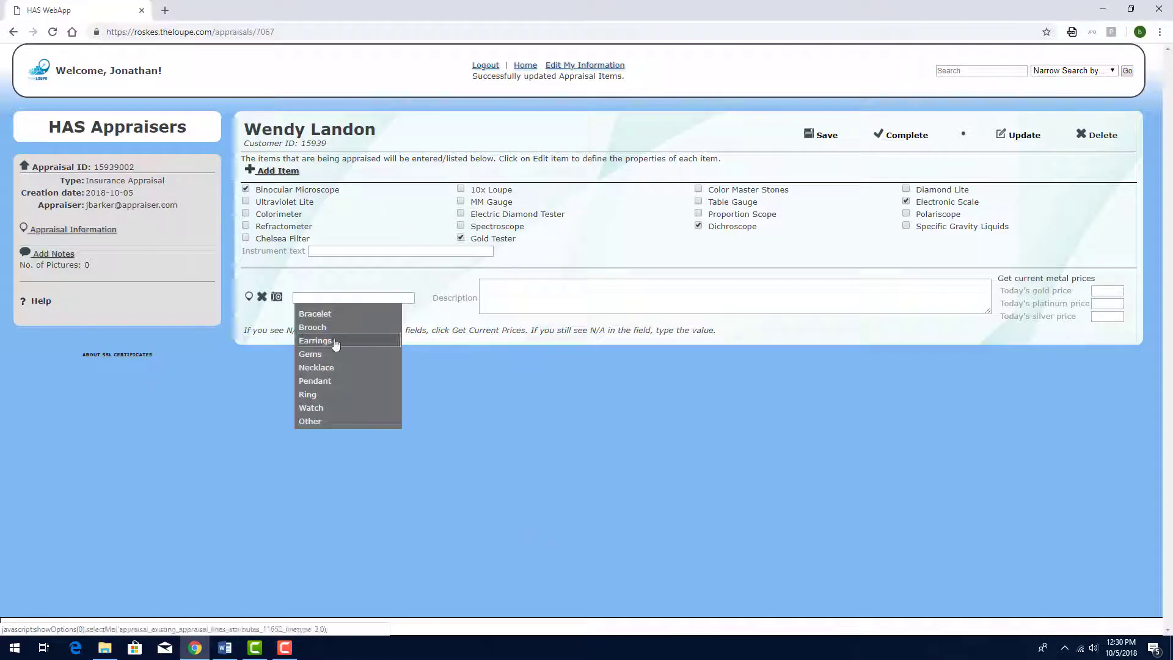
click(388, 342)
Step: Describe one pair of two (2) contemporary sapphire dangle earrings, each with one round sapphire in a four prong 6.2mm basket, on lever backs; get current metal prices
click(495, 286)
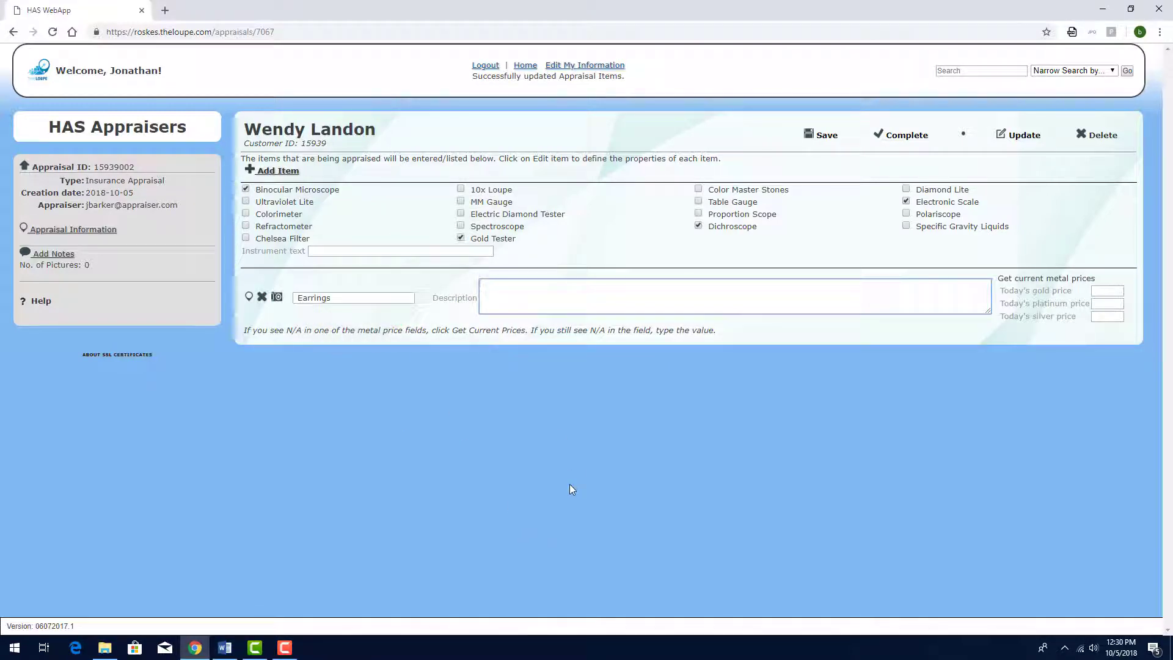
text(One pair of two (2) contemporary sapphire dangle earrings, each featuring  one (1) round sapphire in a fancy four prong 6.2mm basket setting. They are mounted on lever backs.)
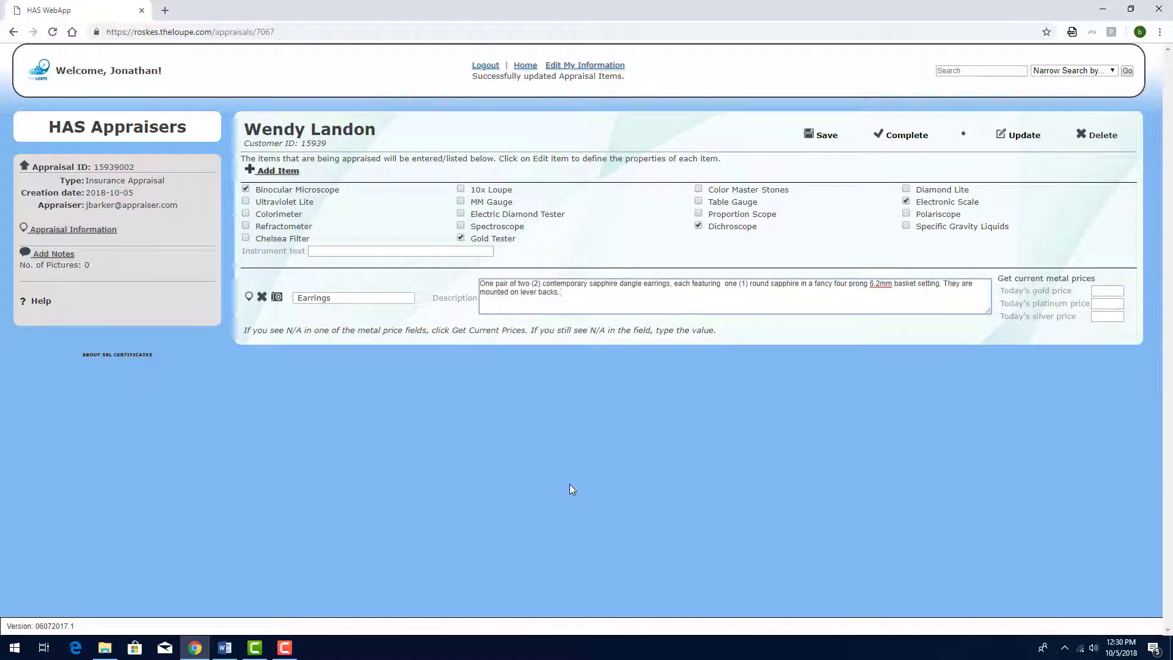
click(1046, 278)
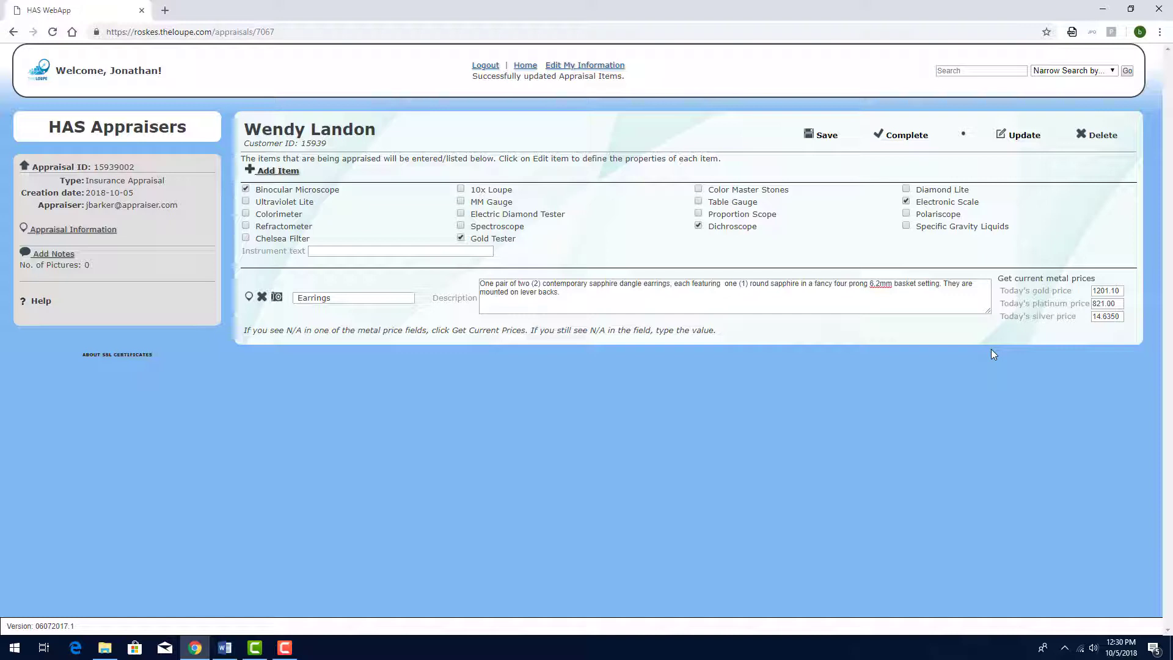
Step: Upload two pictures of the sapphire earrings to the Earrings item
click(276, 300)
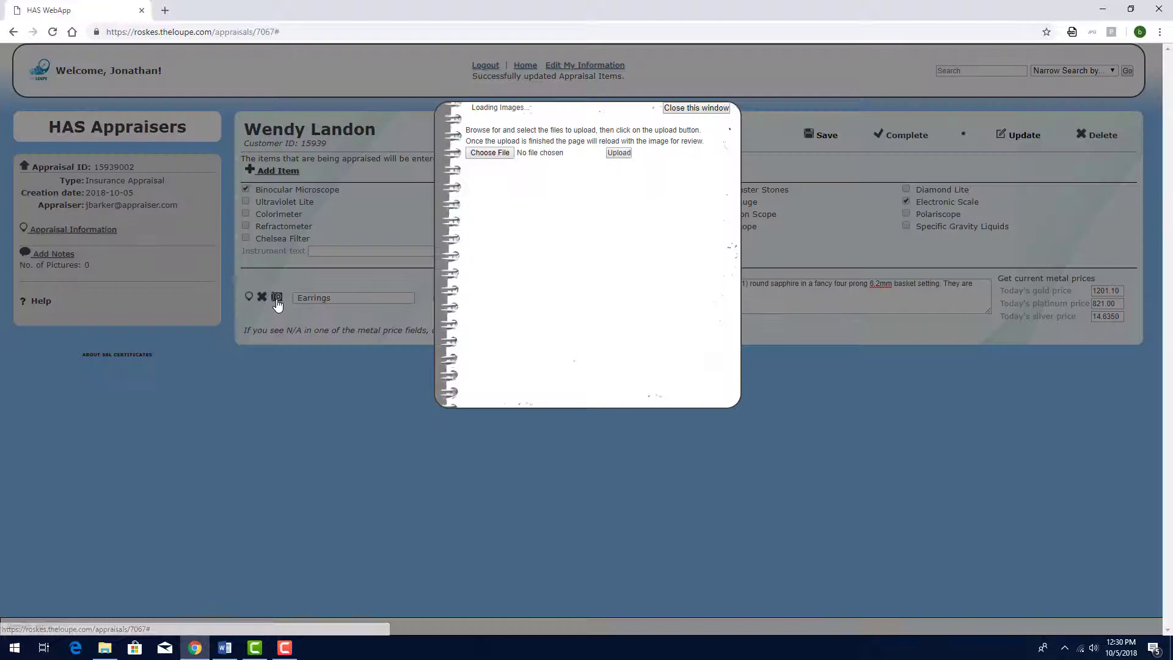
click(489, 152)
double_click(219, 193)
click(619, 154)
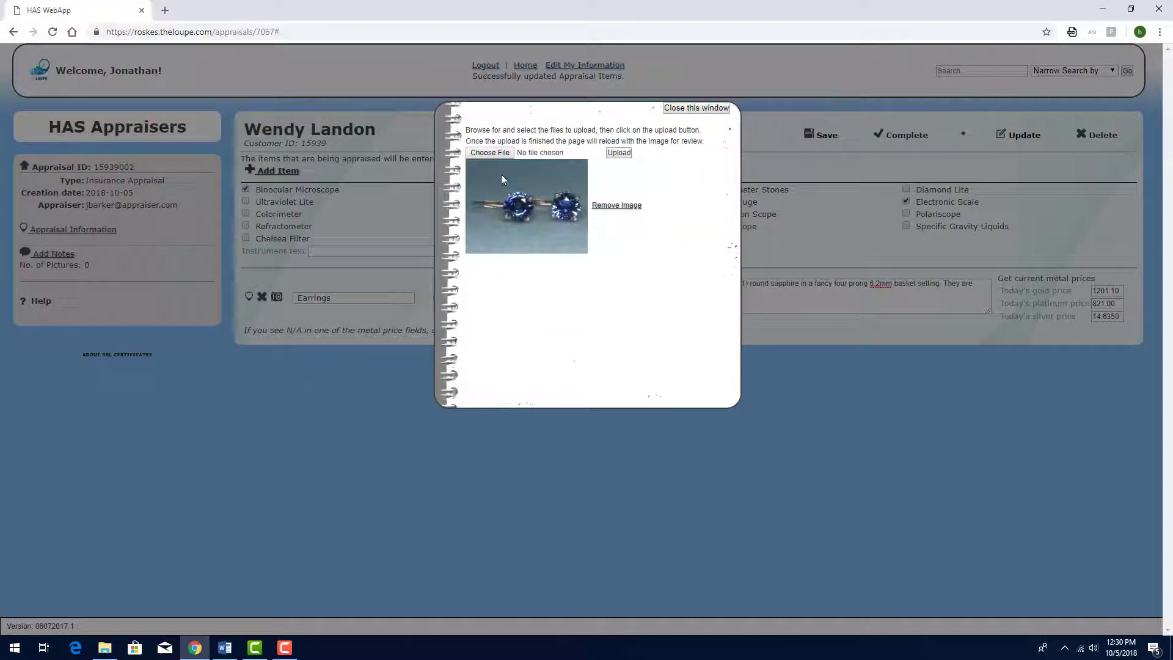
click(490, 153)
double_click(280, 190)
click(618, 153)
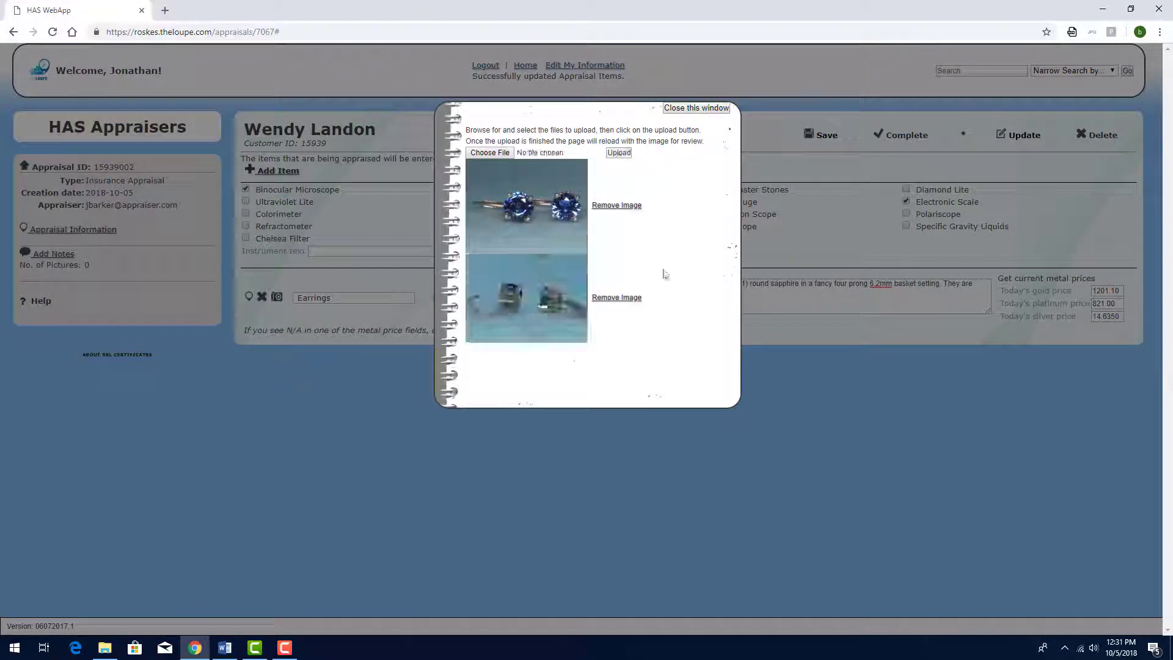
click(696, 108)
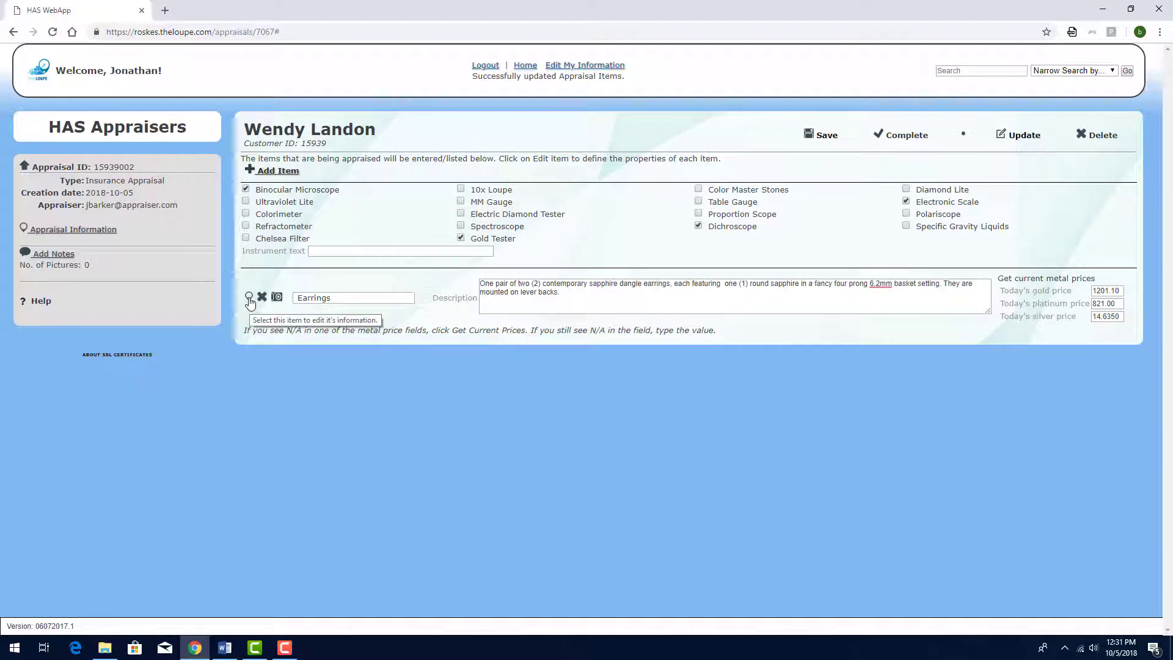
Step: Add a Gemstone component to the Earrings item and open its type and shape details
click(249, 299)
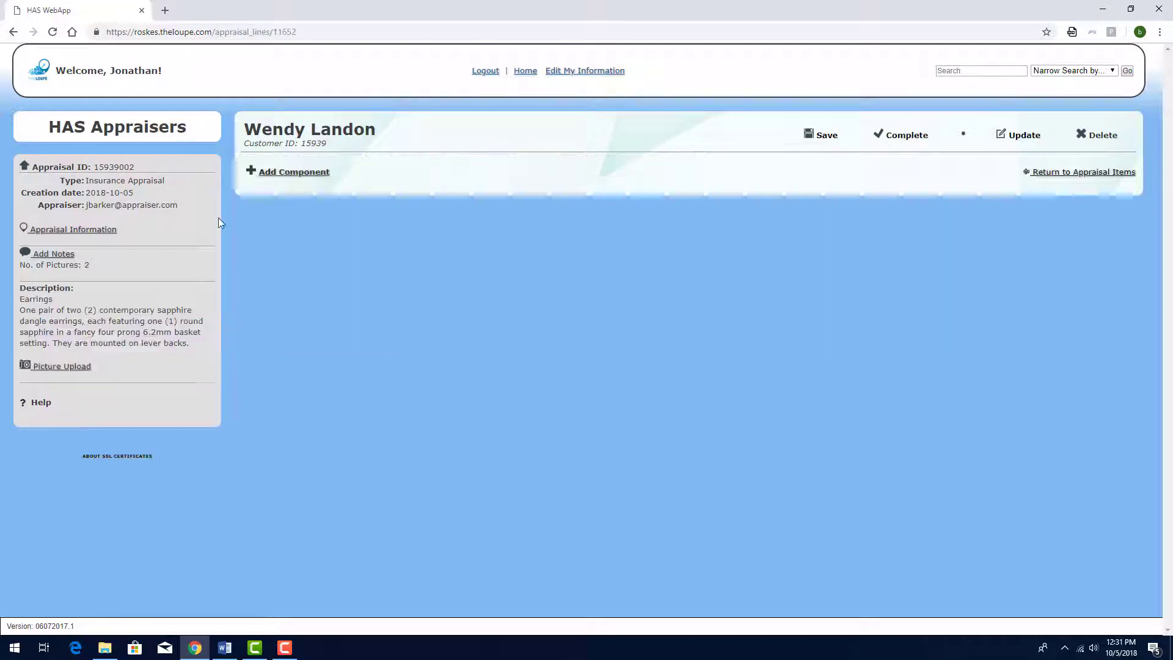
click(268, 173)
click(364, 201)
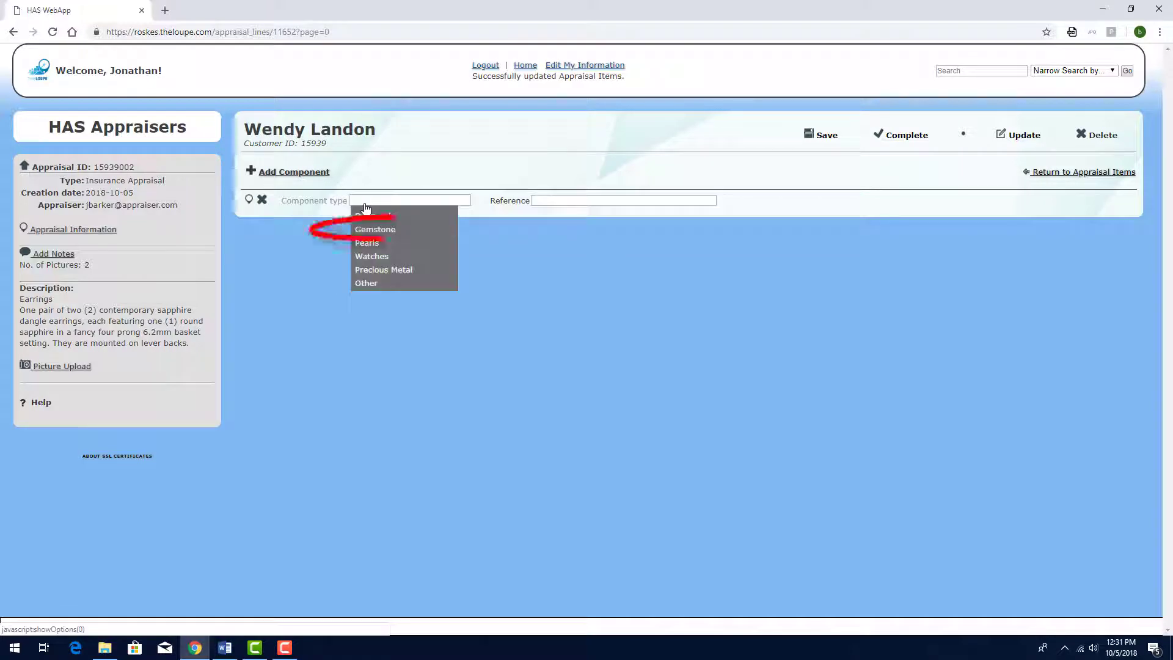
click(369, 230)
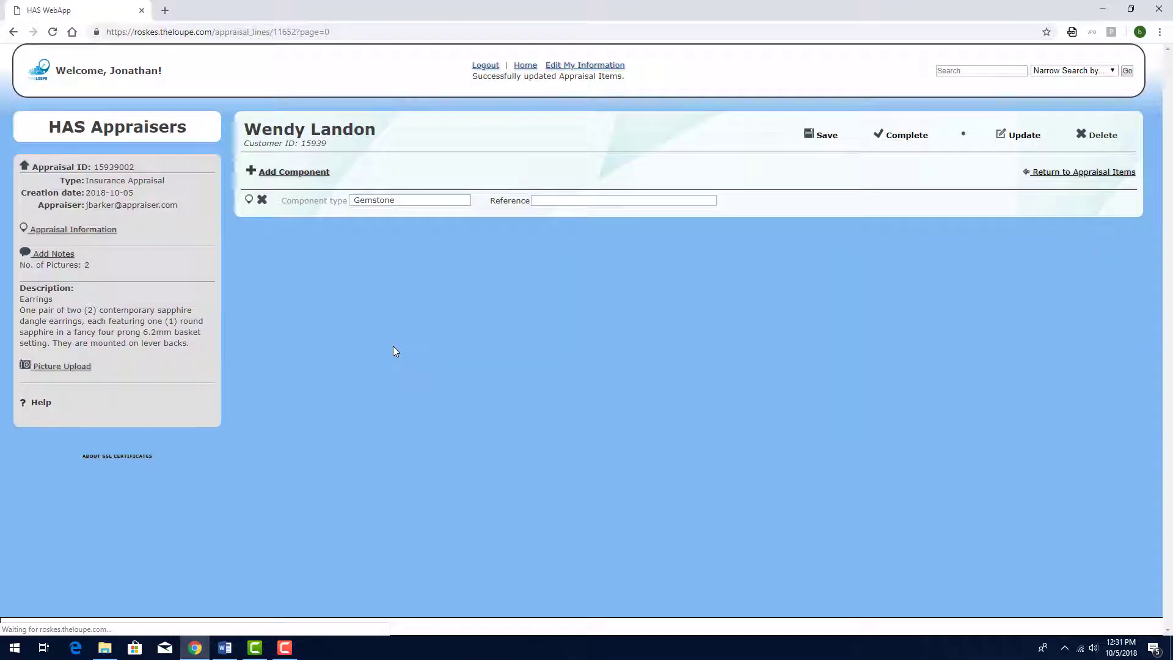
click(247, 203)
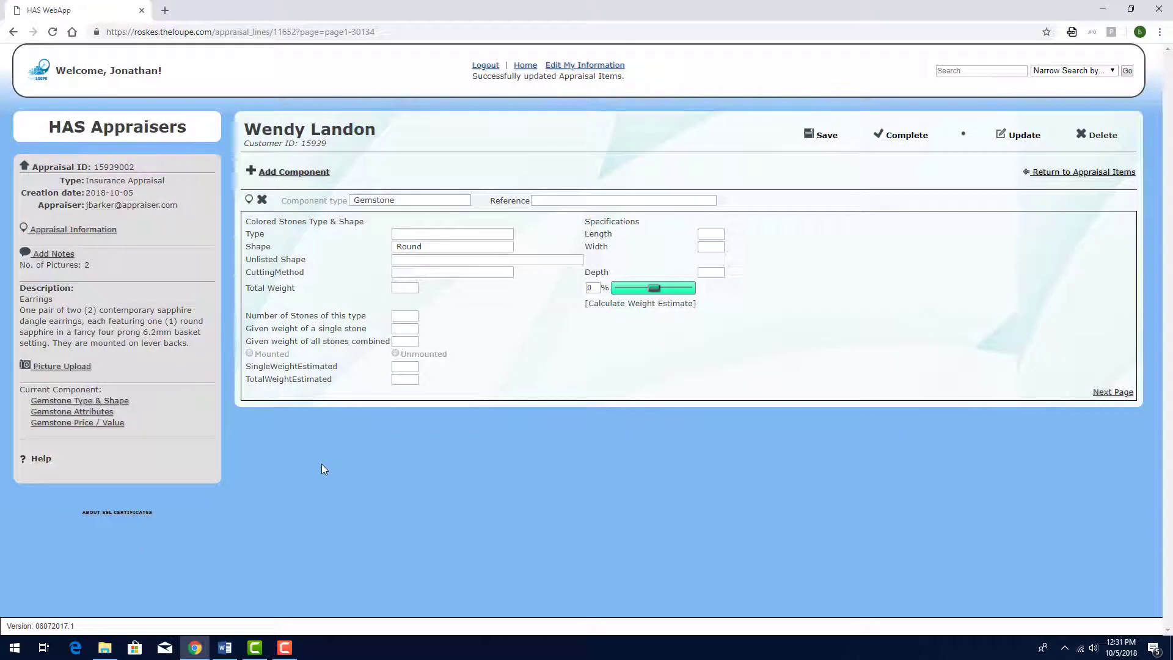
key(F10)
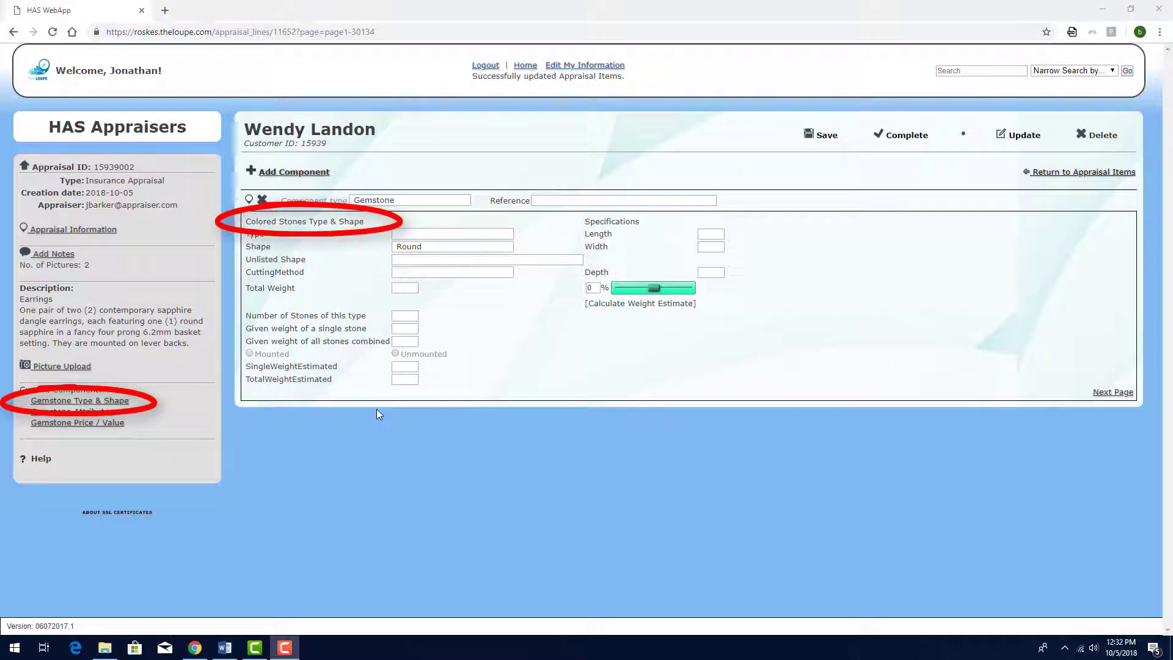
key(Escape)
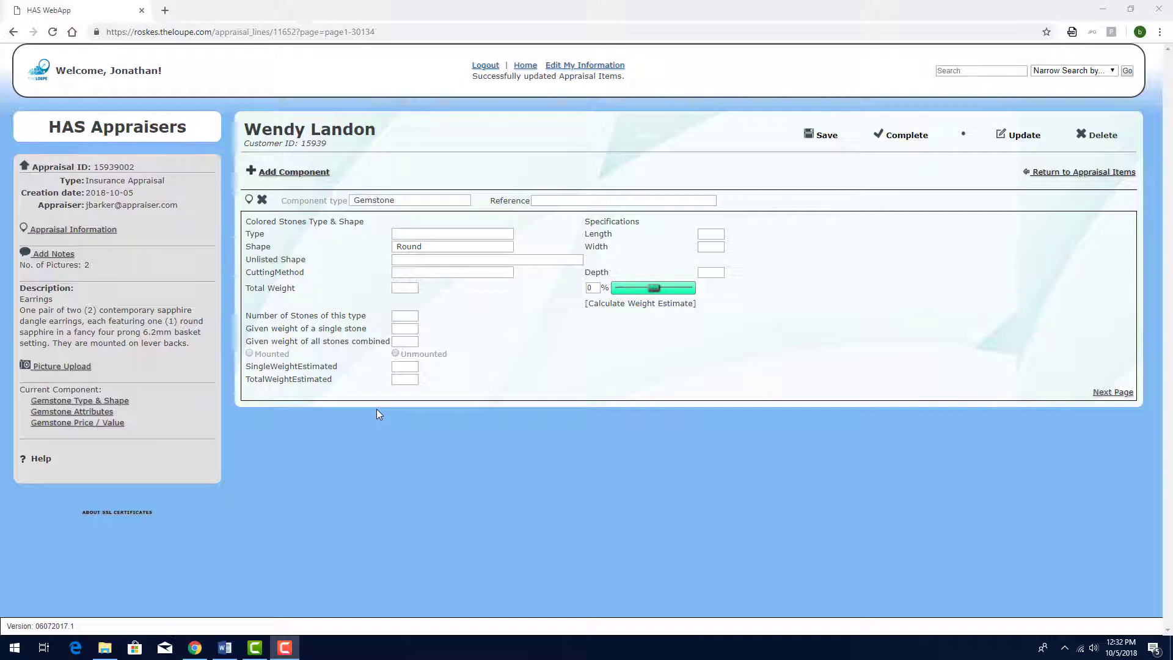
Step: Set the gemstone's type to Sapphire and its cutting method to Faceted, keeping the Round shape
click(420, 236)
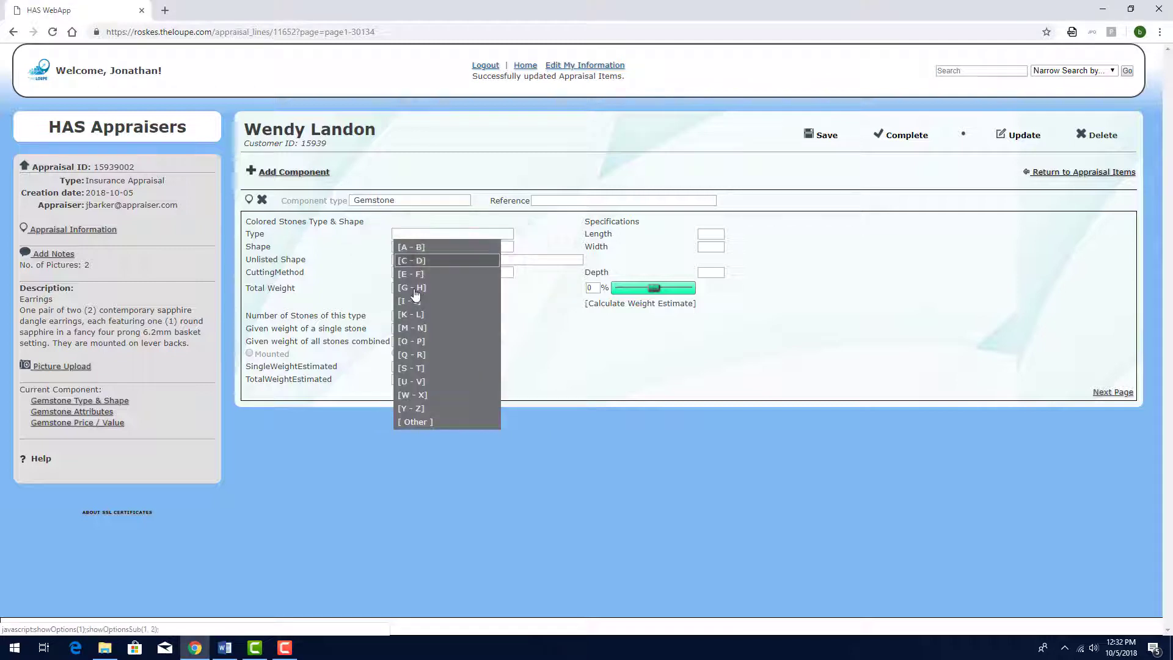
click(410, 368)
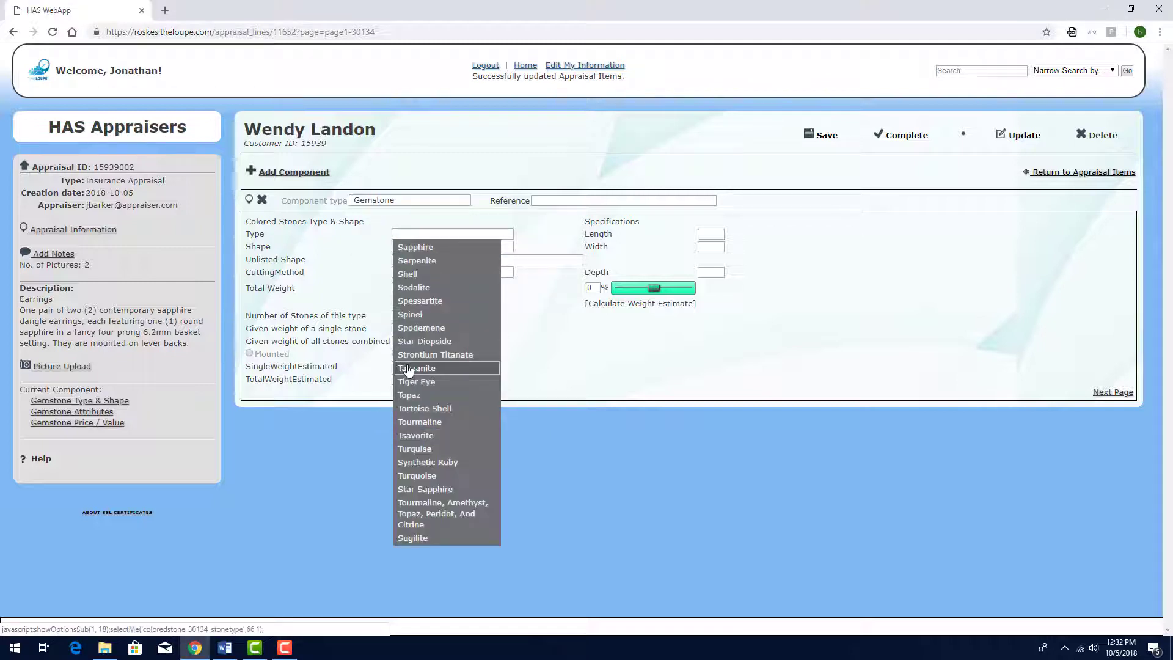
click(415, 248)
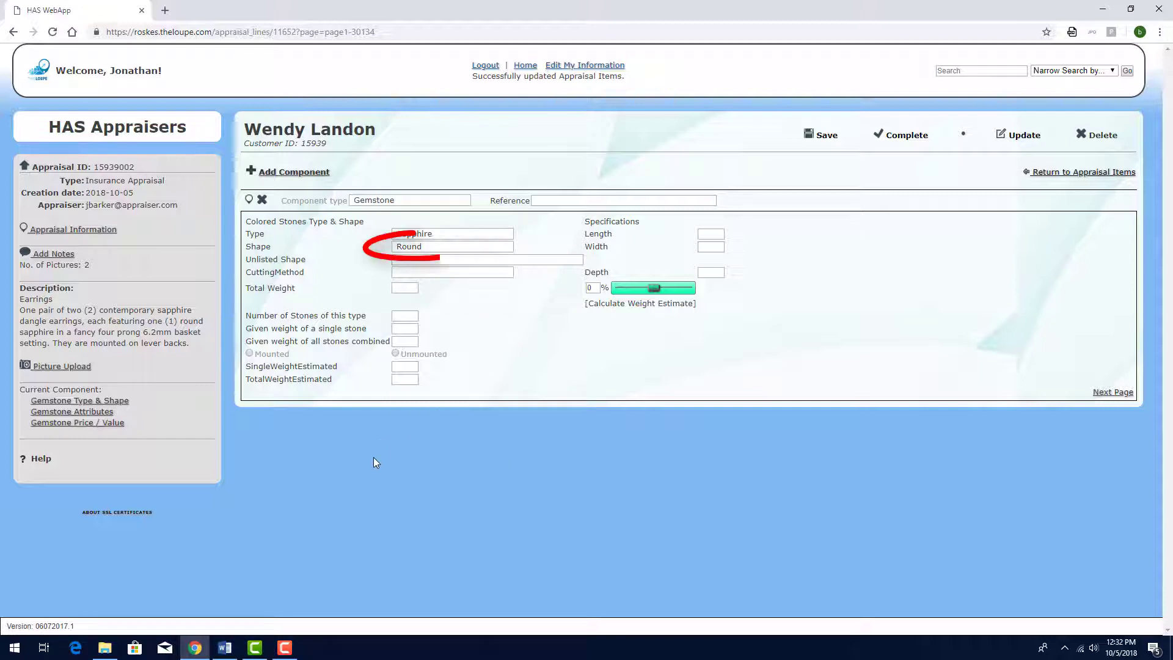
click(446, 256)
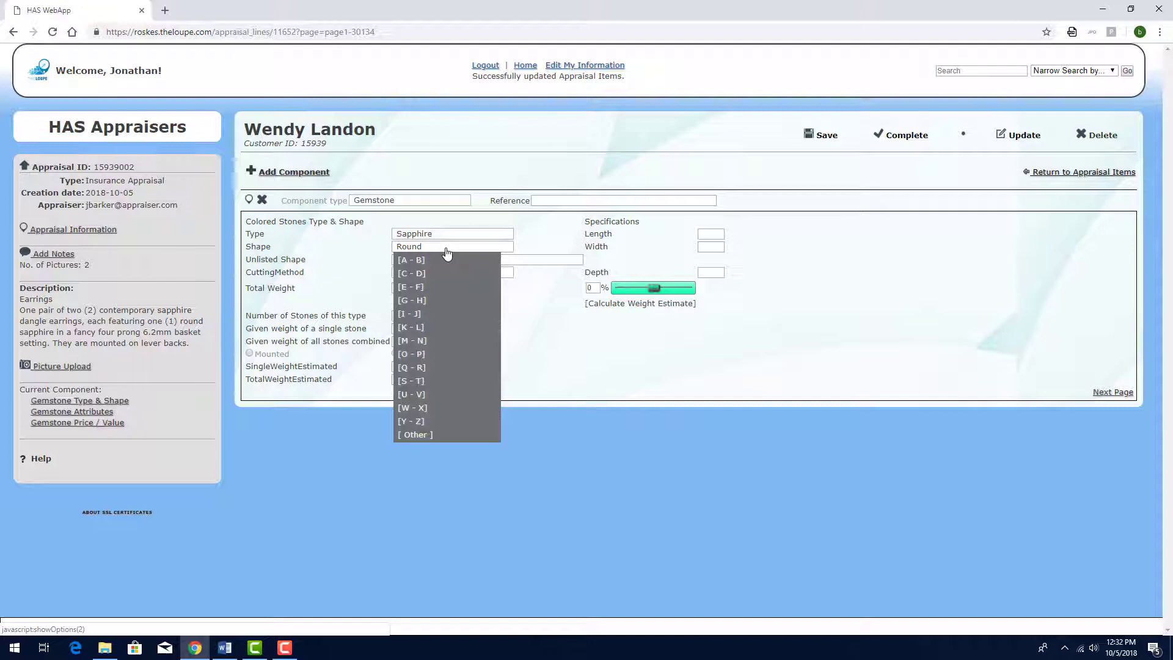
click(447, 253)
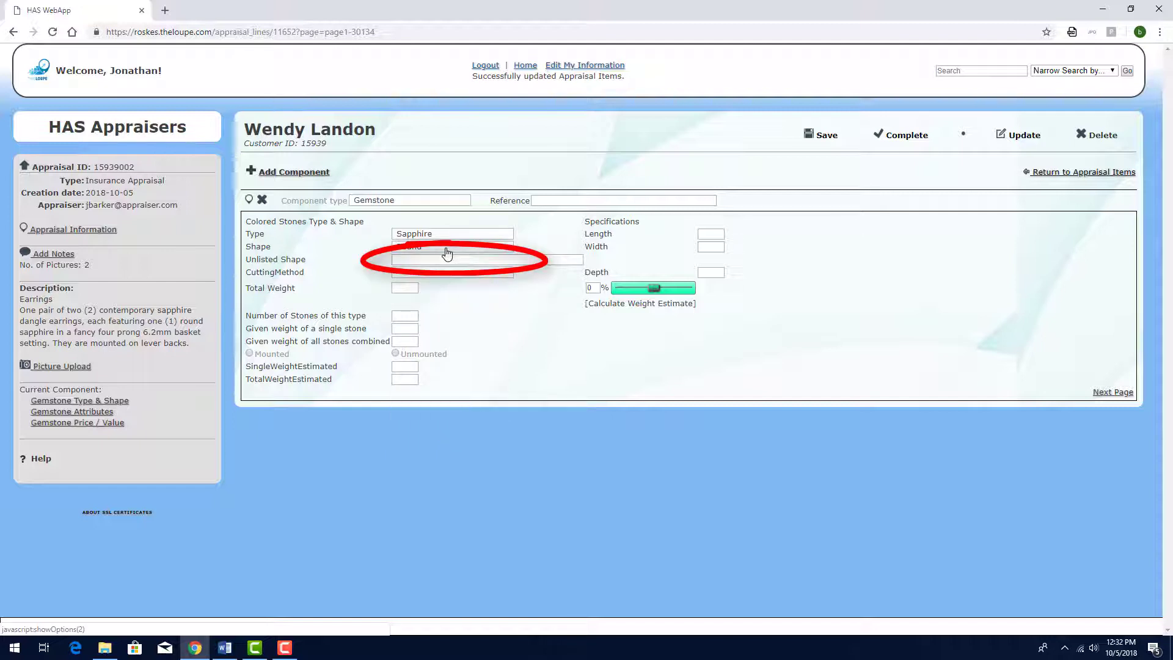
click(446, 274)
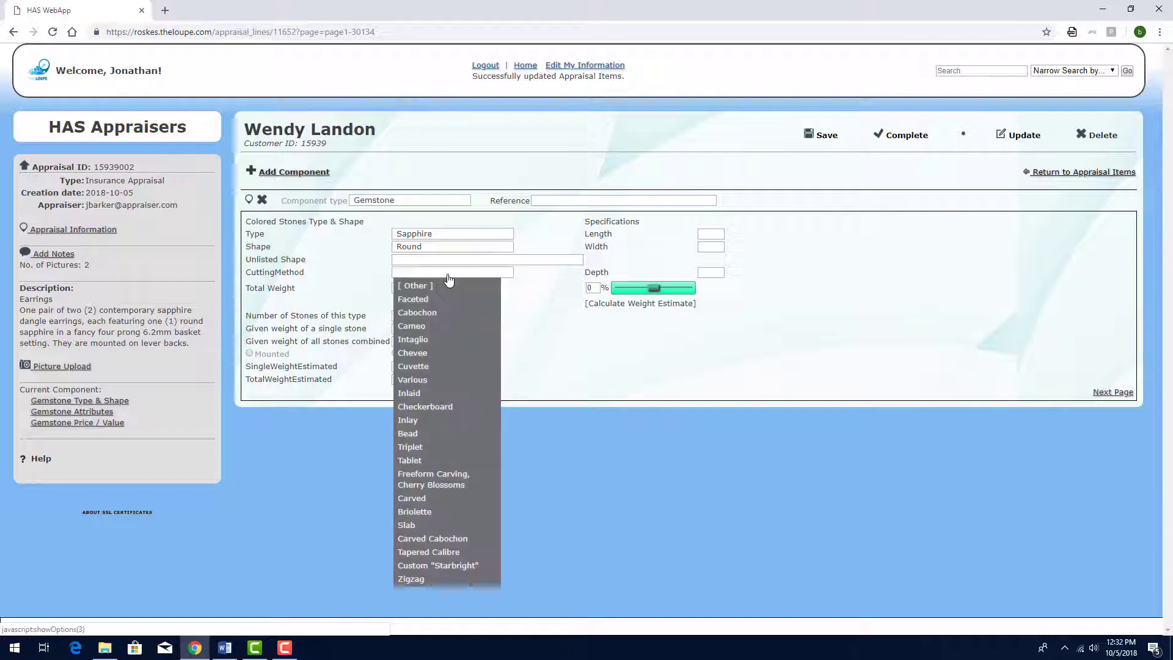
click(428, 298)
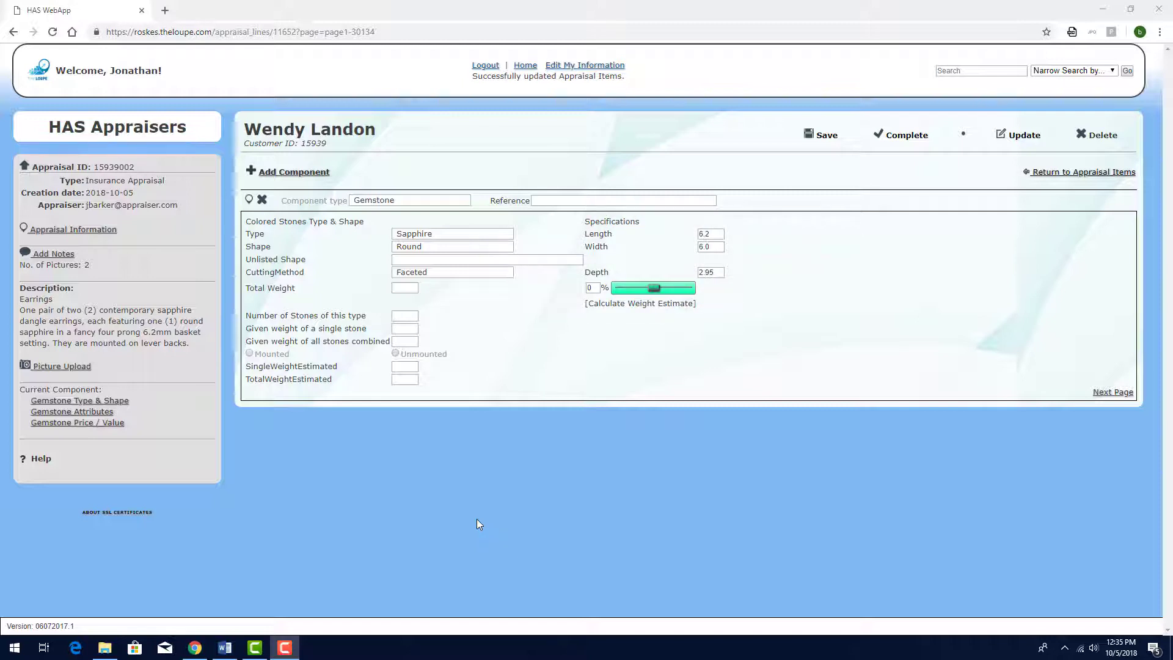
Step: Set the number of stones to 2 and calculate the sapphires' weight estimate
click(618, 306)
click(619, 306)
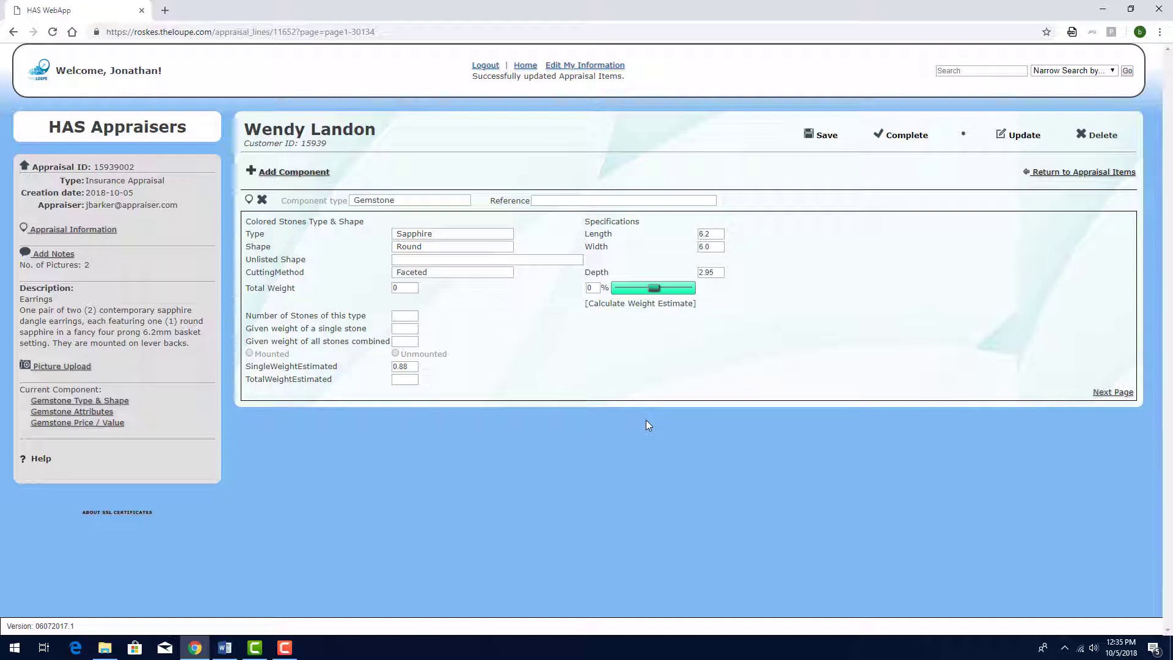
click(411, 316)
text(2)
click(610, 303)
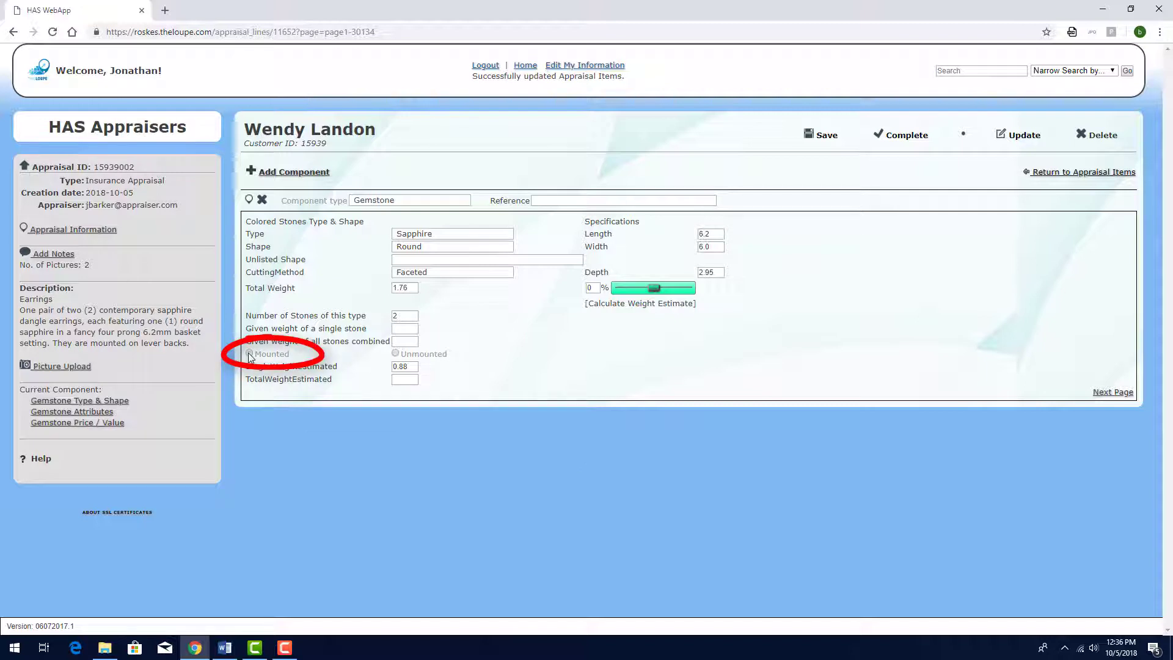
Step: Go to the colored stone attributes and set the sapphire's nature to Natural
click(1111, 392)
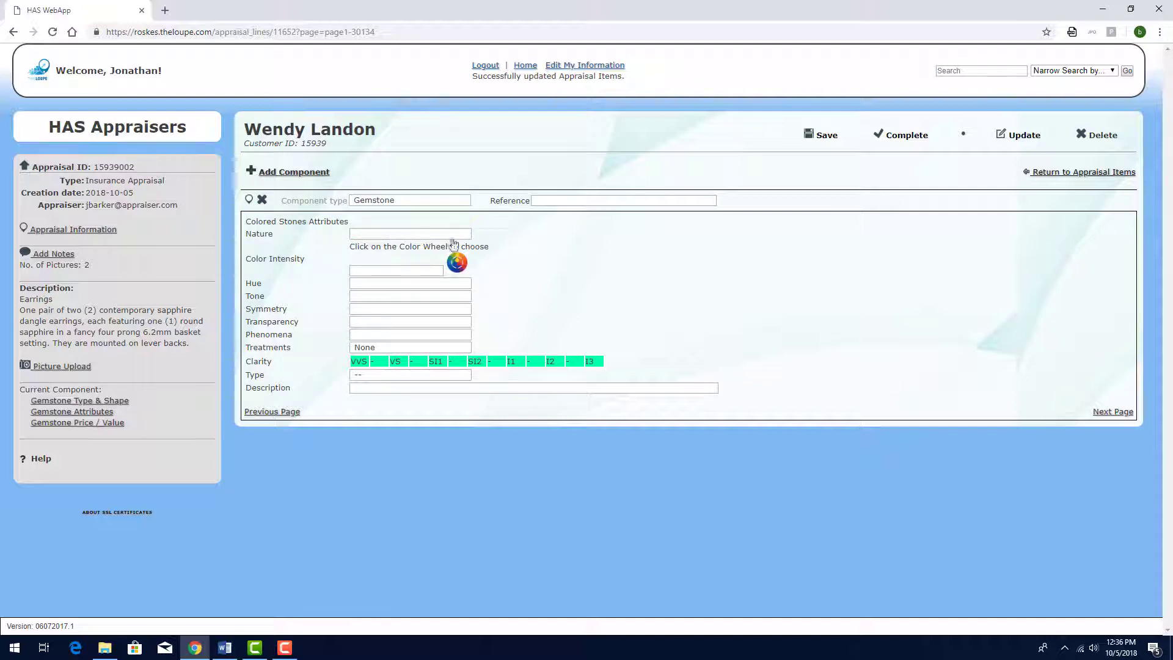
click(391, 234)
click(372, 261)
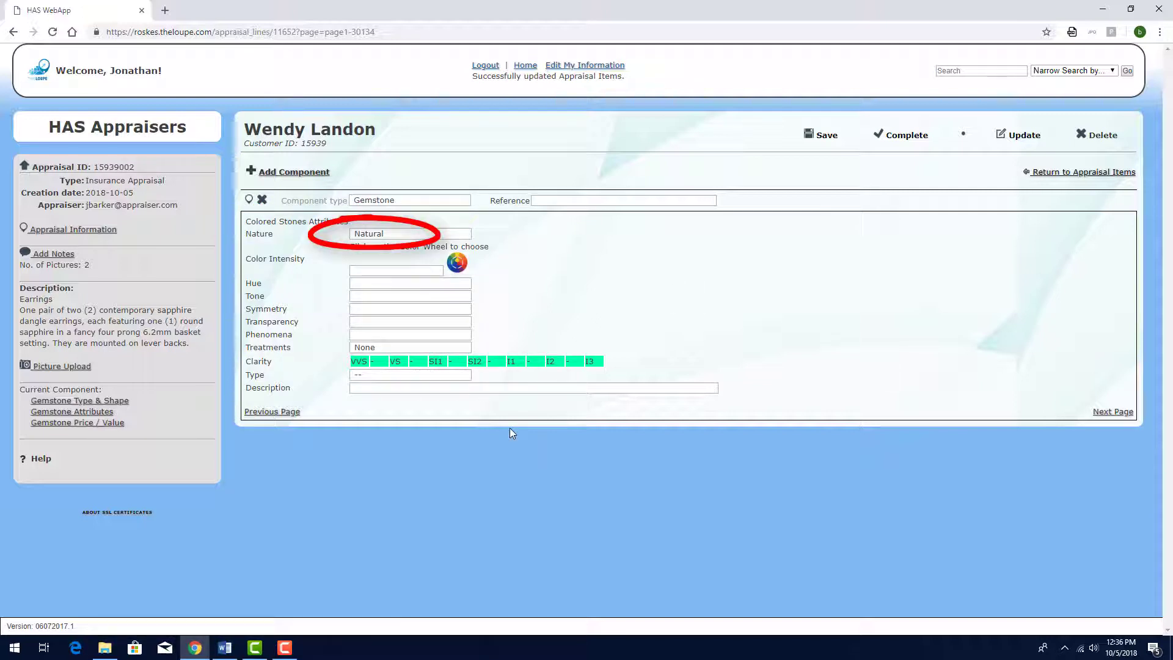
Step: Set the sapphire's color intensity to Blue - Medium VS Greyish/Brownish using the color wheel's blue chart
click(458, 262)
click(141, 148)
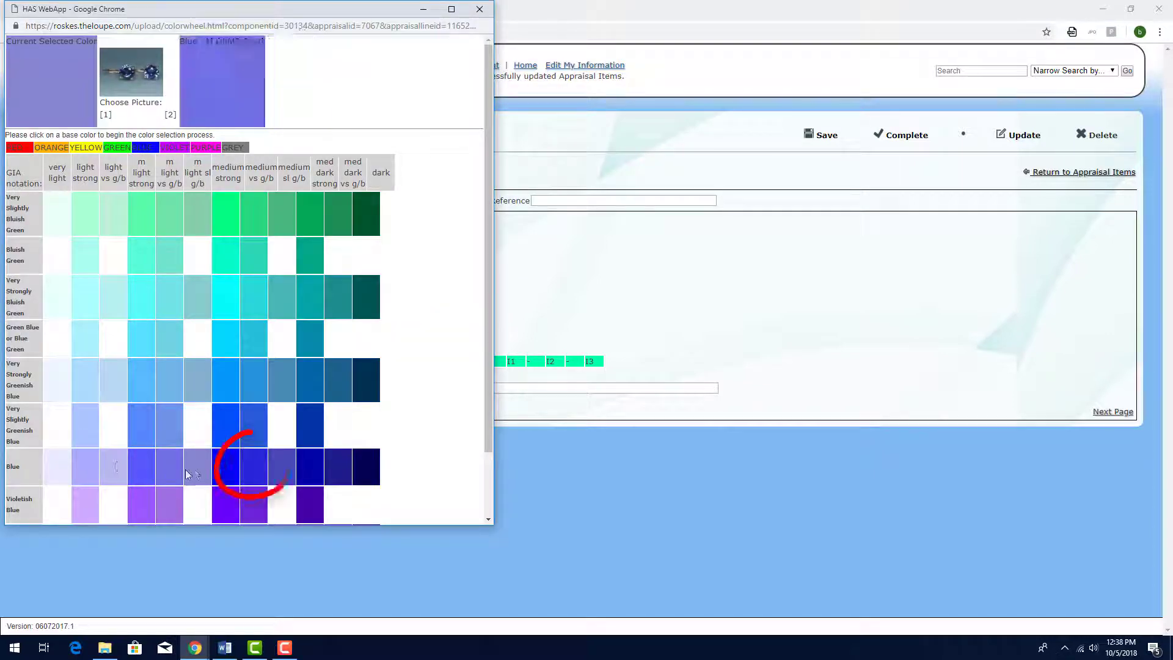
click(251, 470)
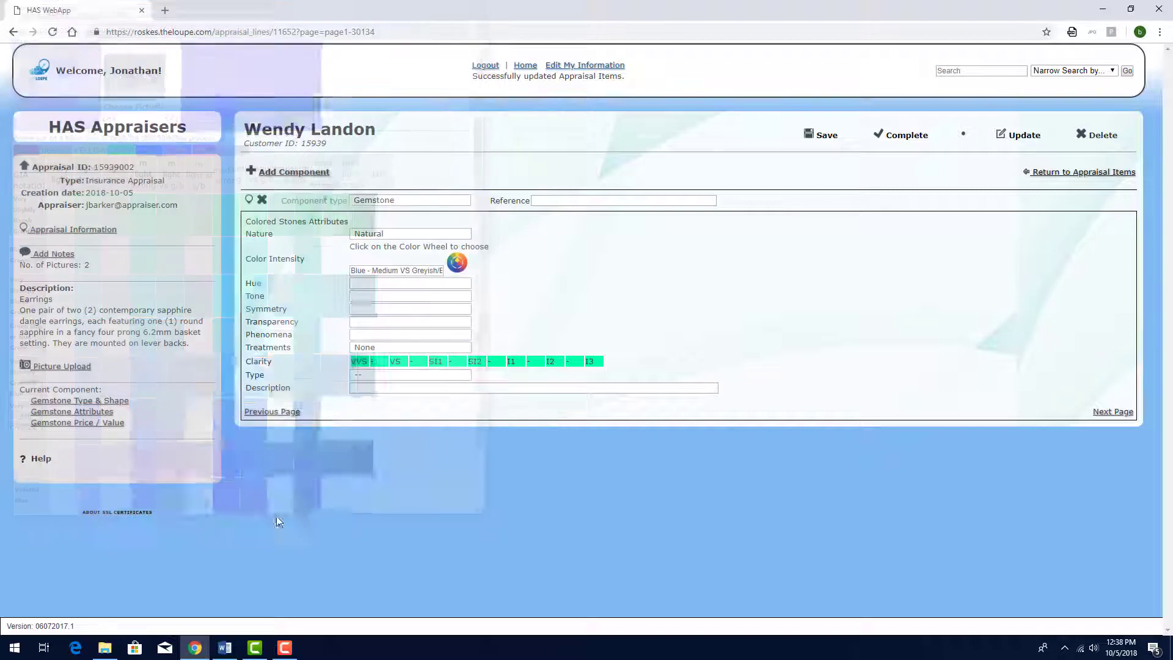
Step: Set the sapphire's tone to Medium, symmetry to Very Good and transparency to Transparent
click(409, 295)
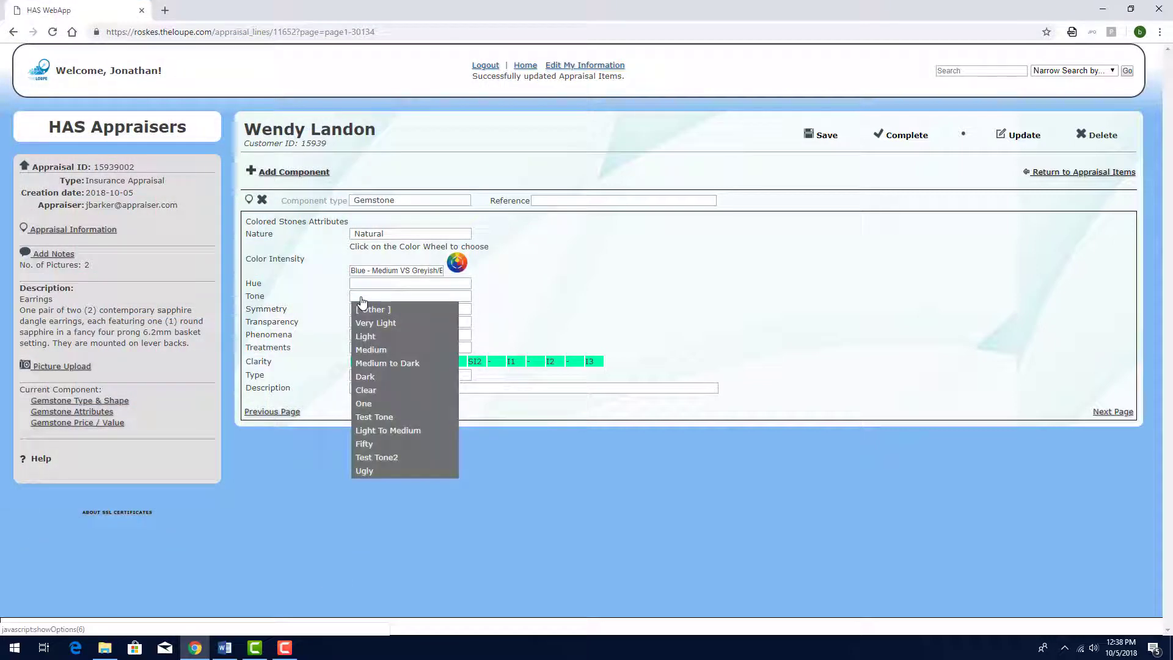
click(390, 353)
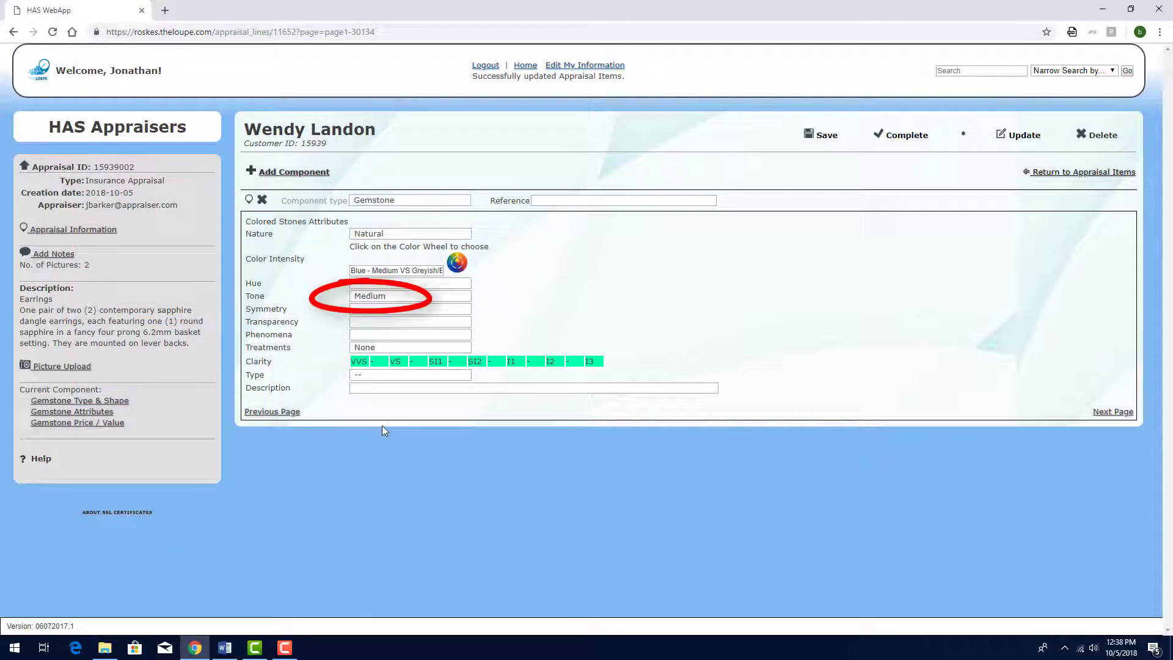
click(410, 309)
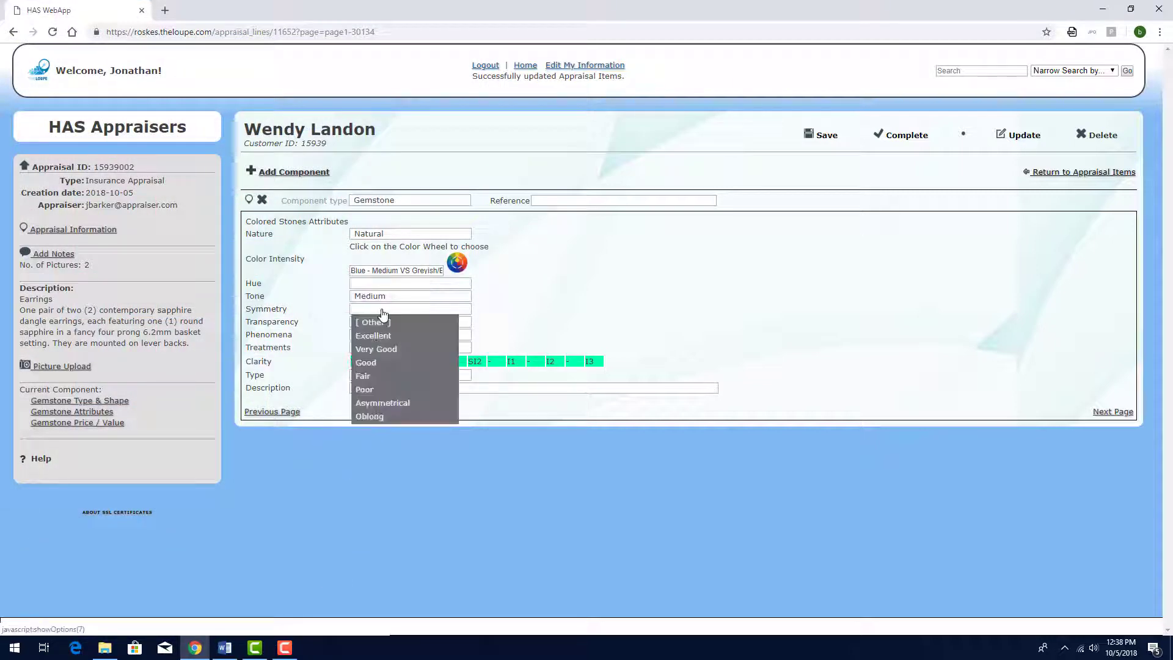
click(379, 338)
click(410, 321)
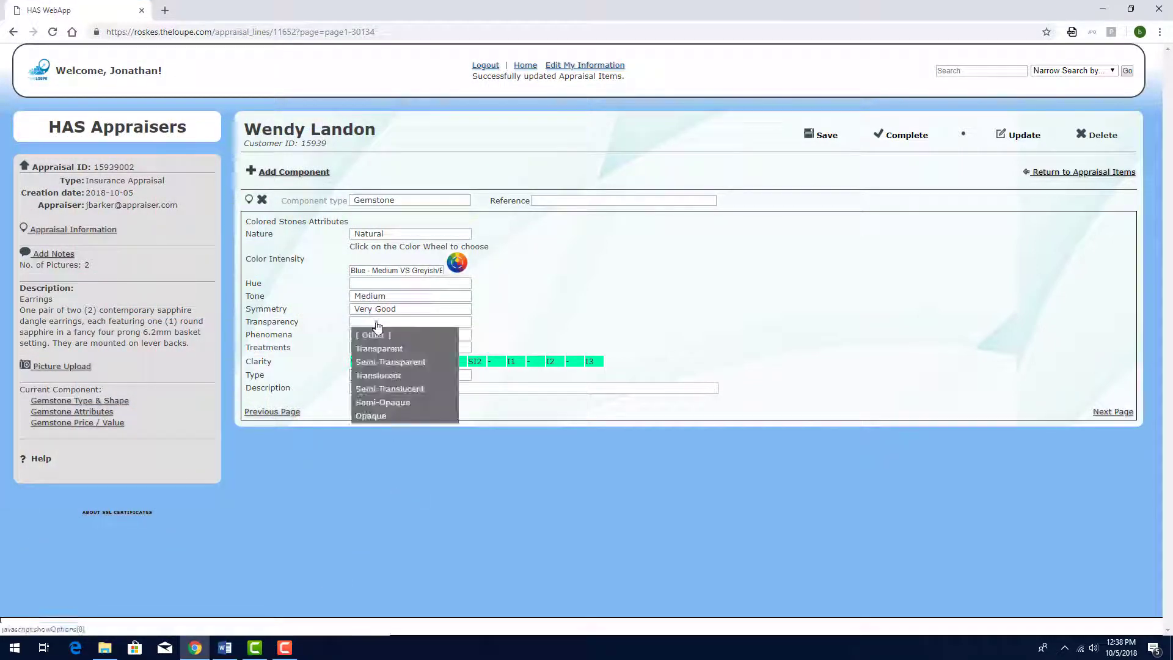
click(376, 343)
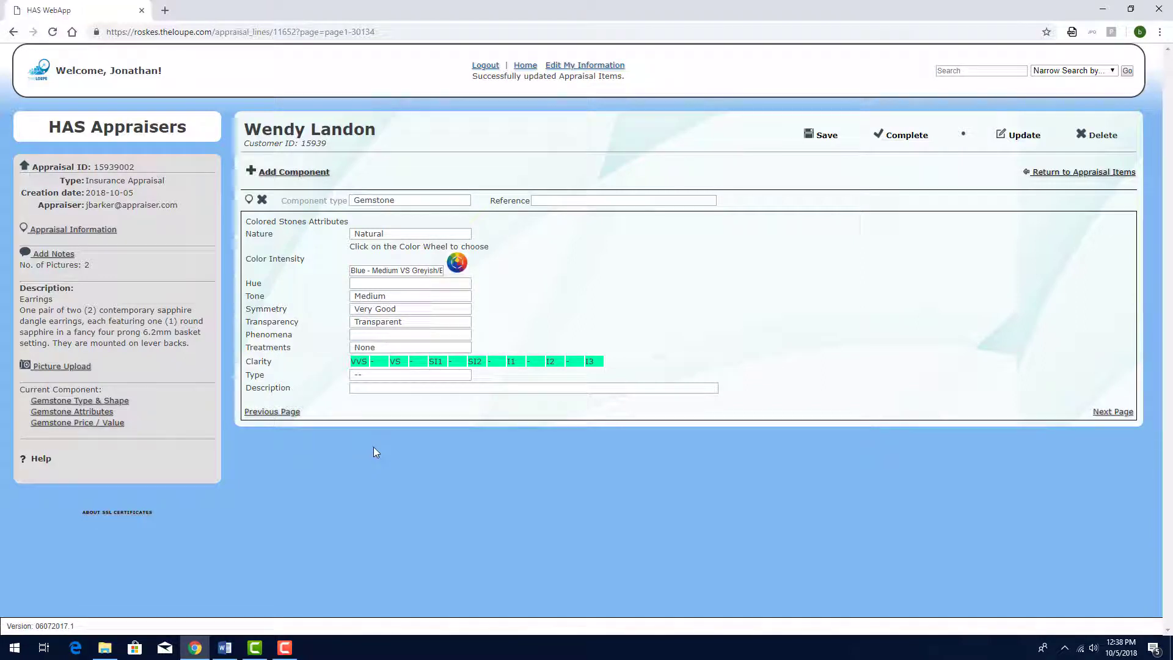
Step: Complete the sapphire's attributes with Heat treated as treatment, SI1 clarity, a type, and the description "Standard treatments assumed. RI 1.760-1.770"
click(384, 350)
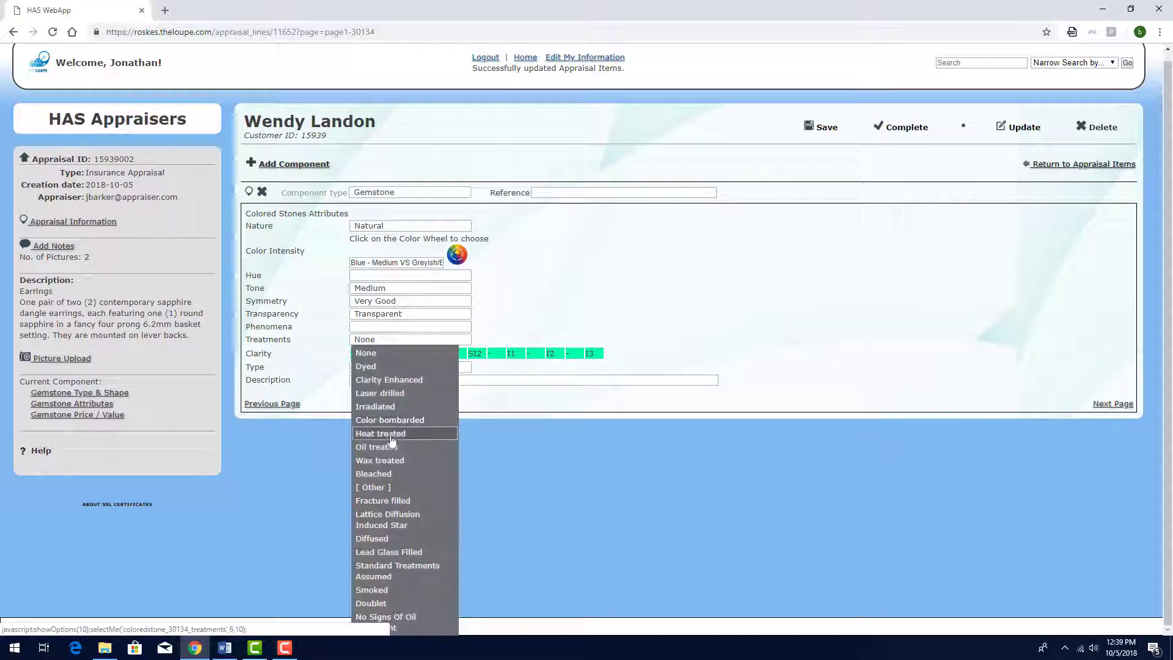
click(391, 442)
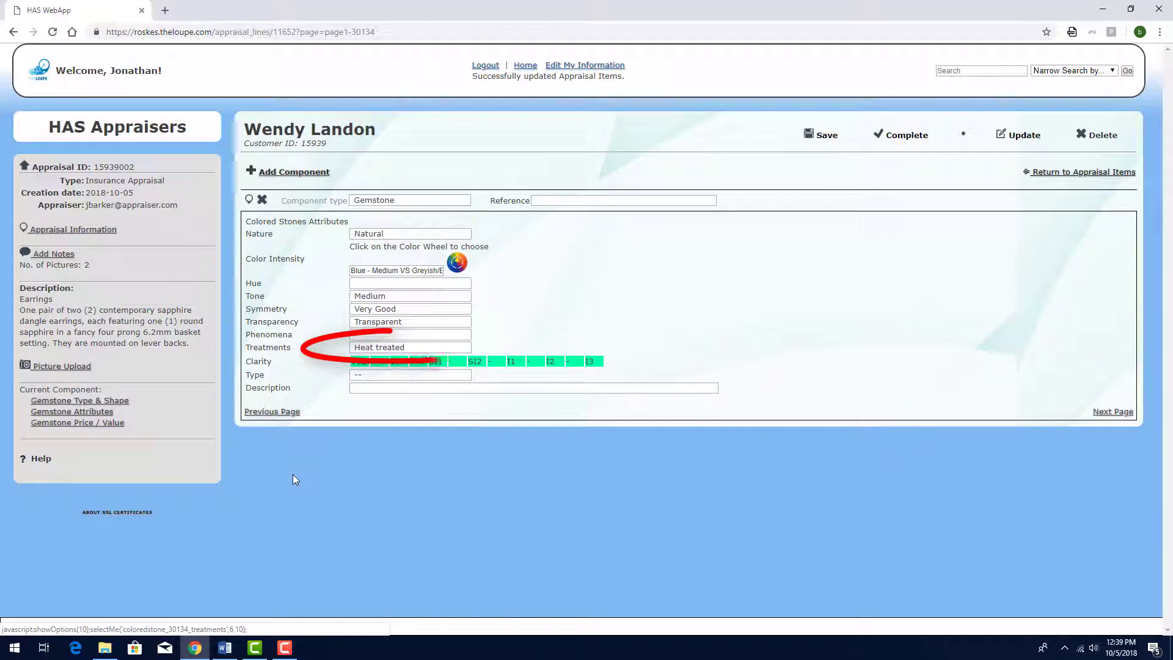
click(436, 362)
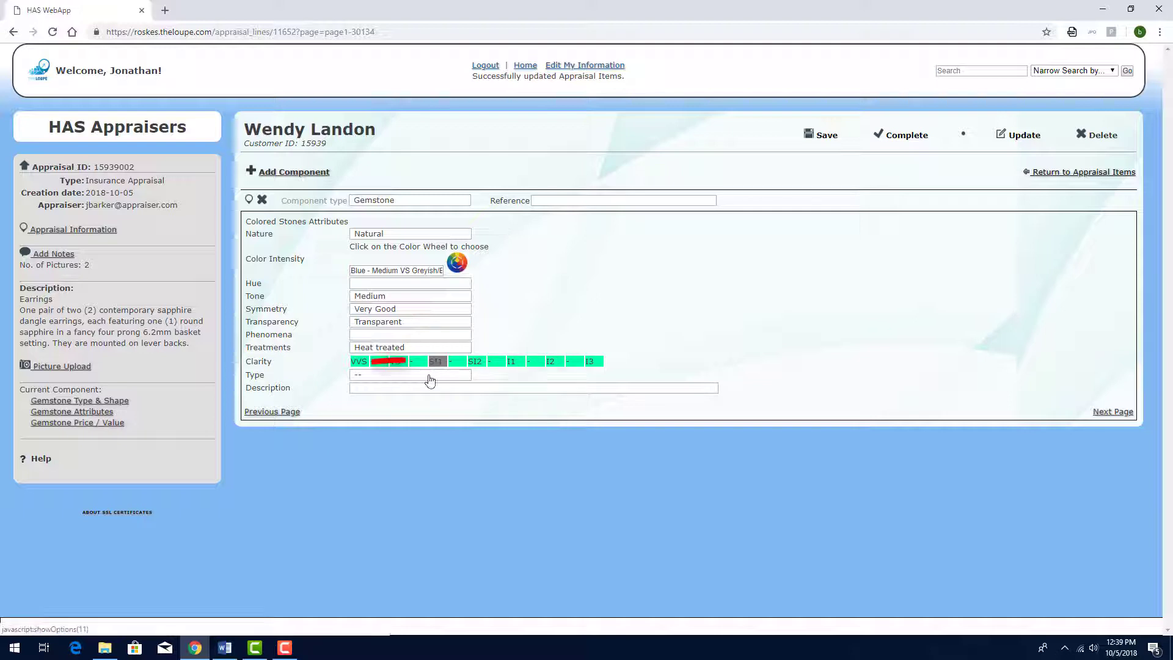
click(400, 375)
click(412, 416)
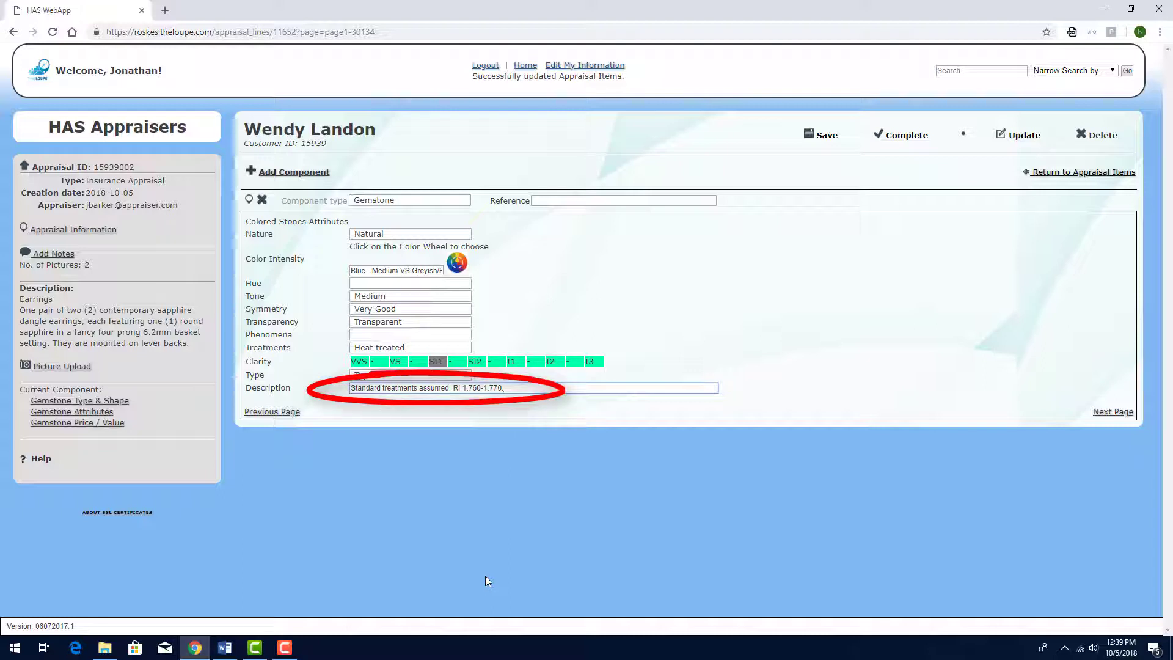
Step: Price the sapphires By Weight with a cost / wholesale price of 525 and a markup of 150, and save the appraisal
click(1111, 413)
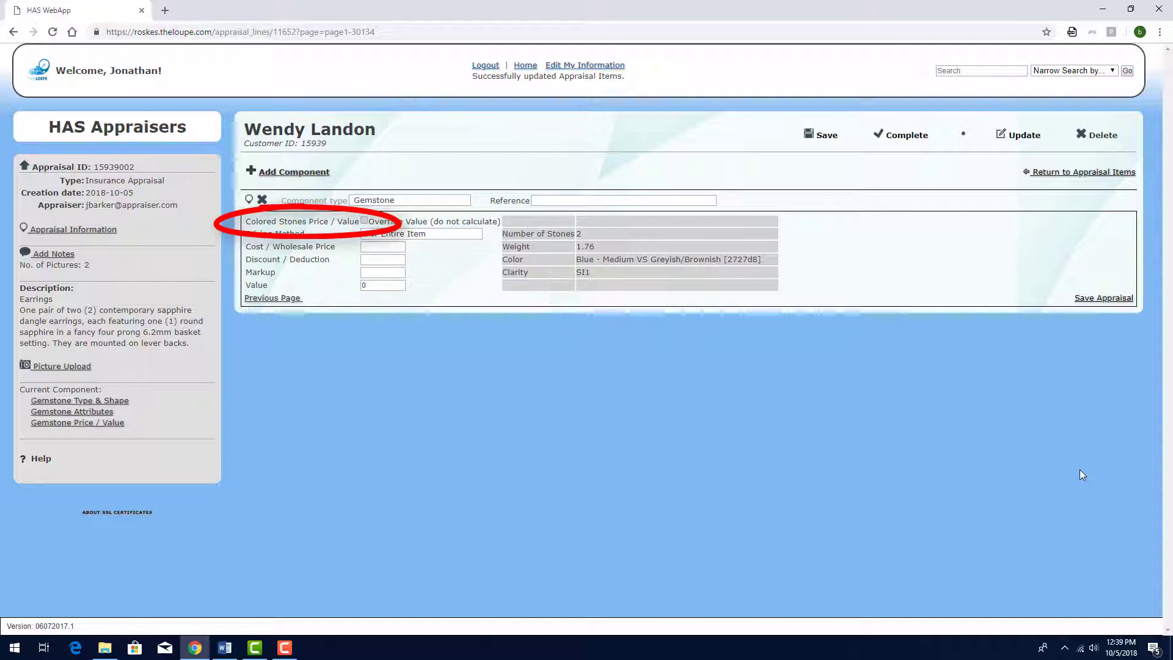
click(421, 233)
click(386, 258)
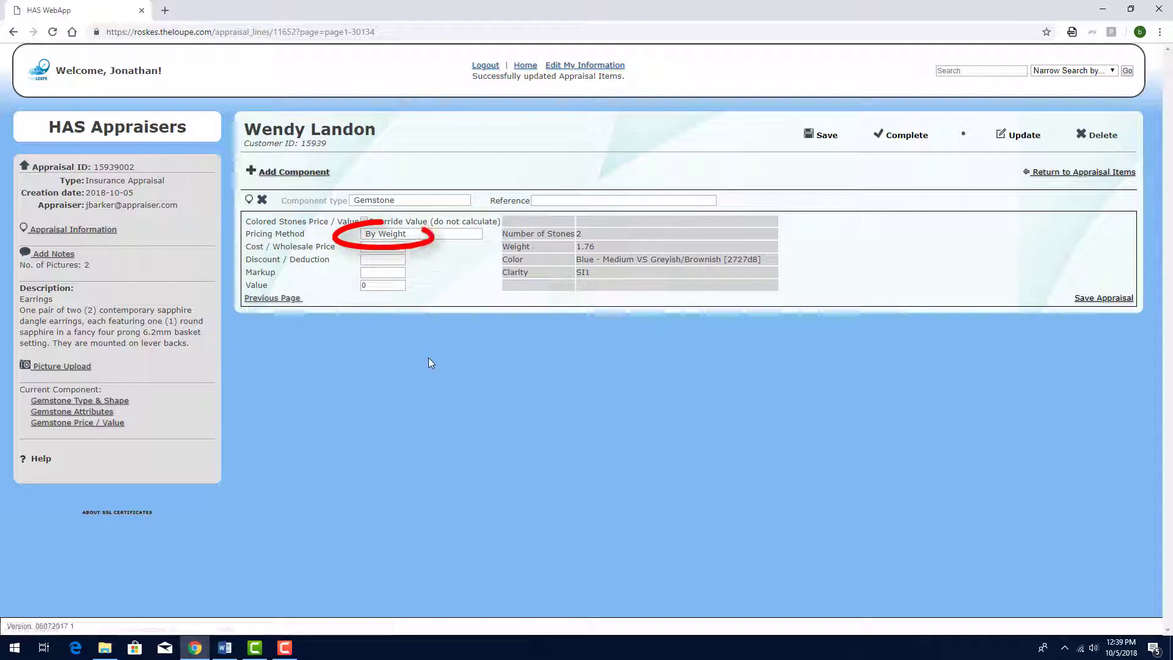
click(379, 247)
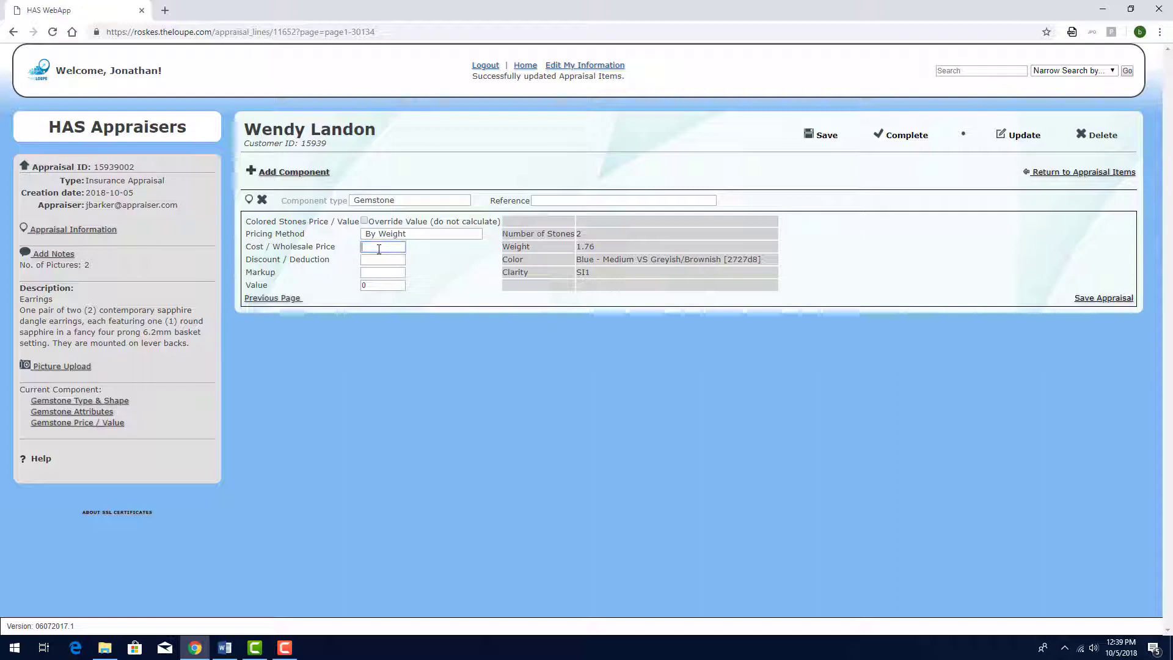
text(525)
click(378, 273)
text(150)
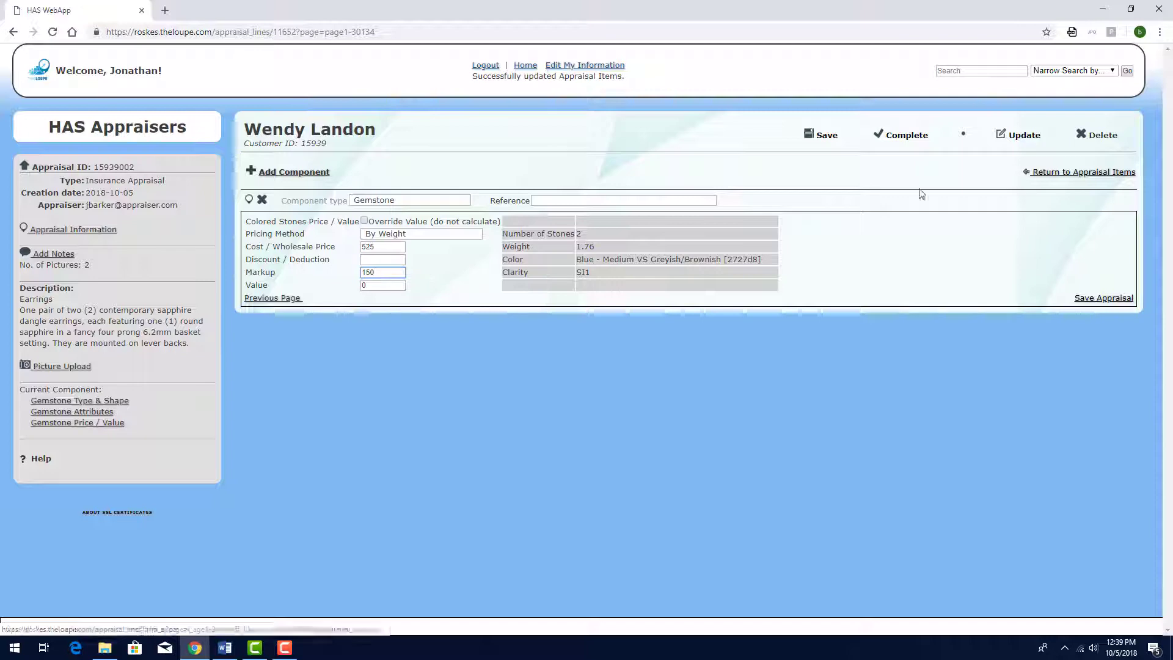
click(825, 135)
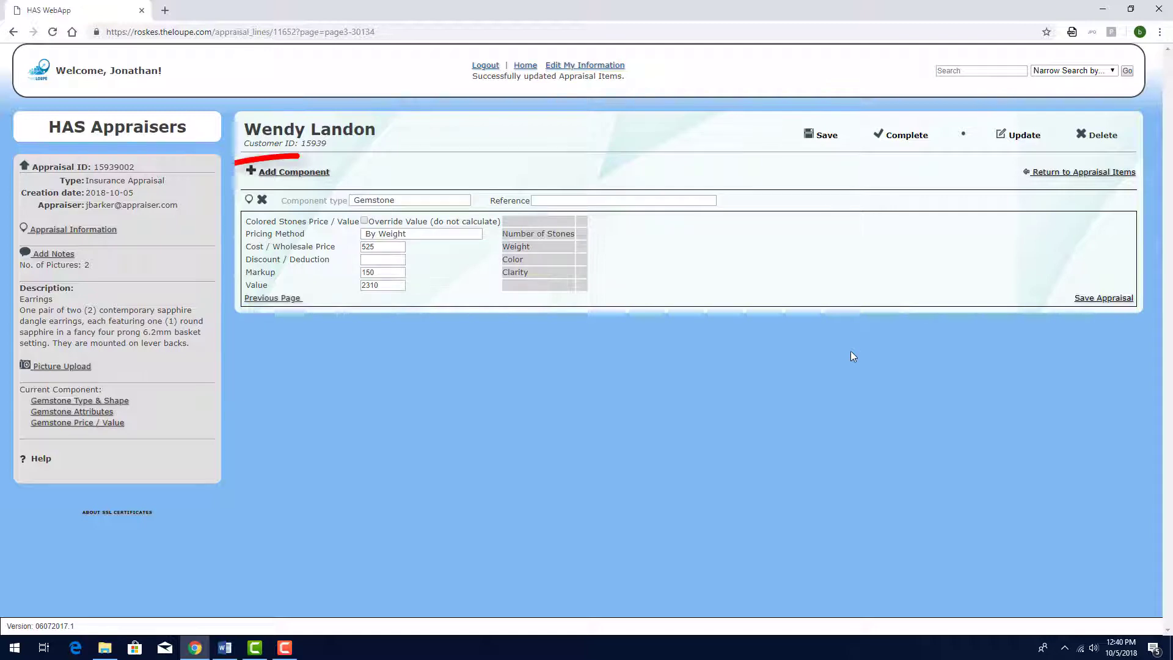
Step: Add a Precious Metal component to the earrings and open its attributes
click(300, 173)
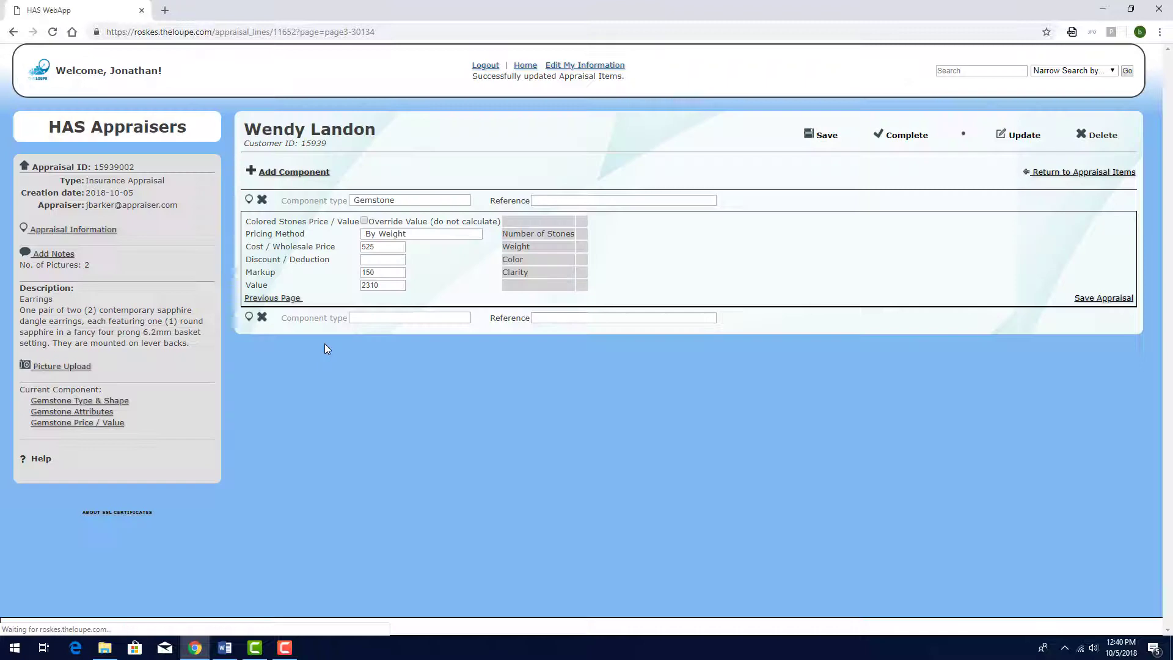
click(391, 317)
click(372, 388)
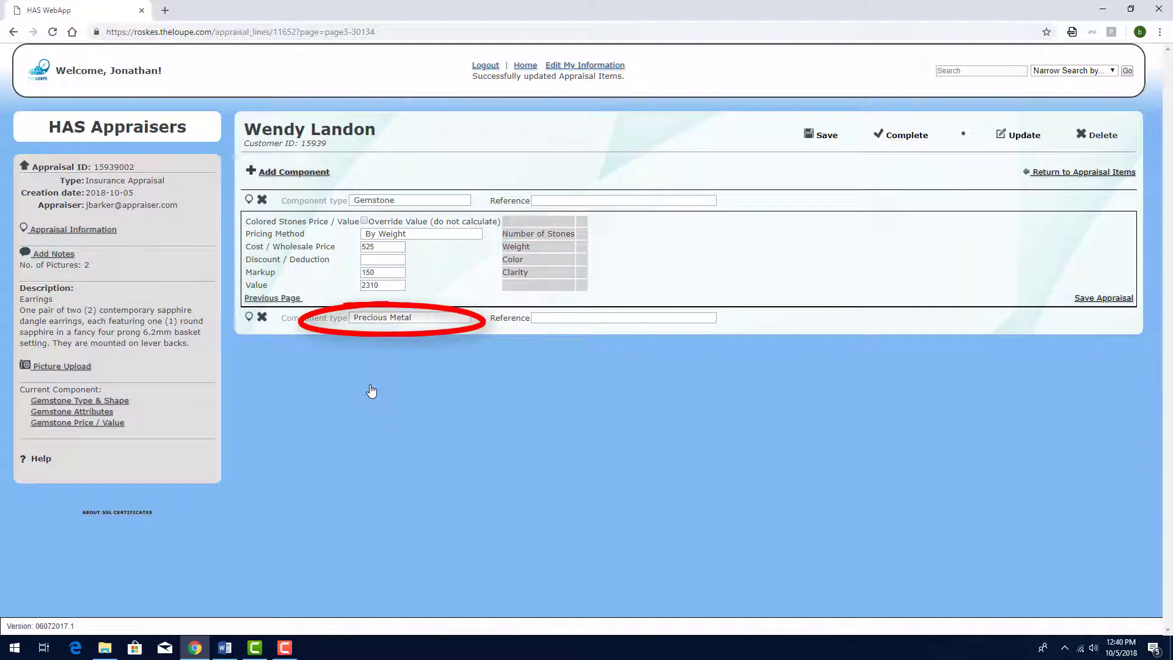
click(249, 318)
Step: Set the metal to Gold, mark it as Stamped and give it a High Polish finish
click(331, 271)
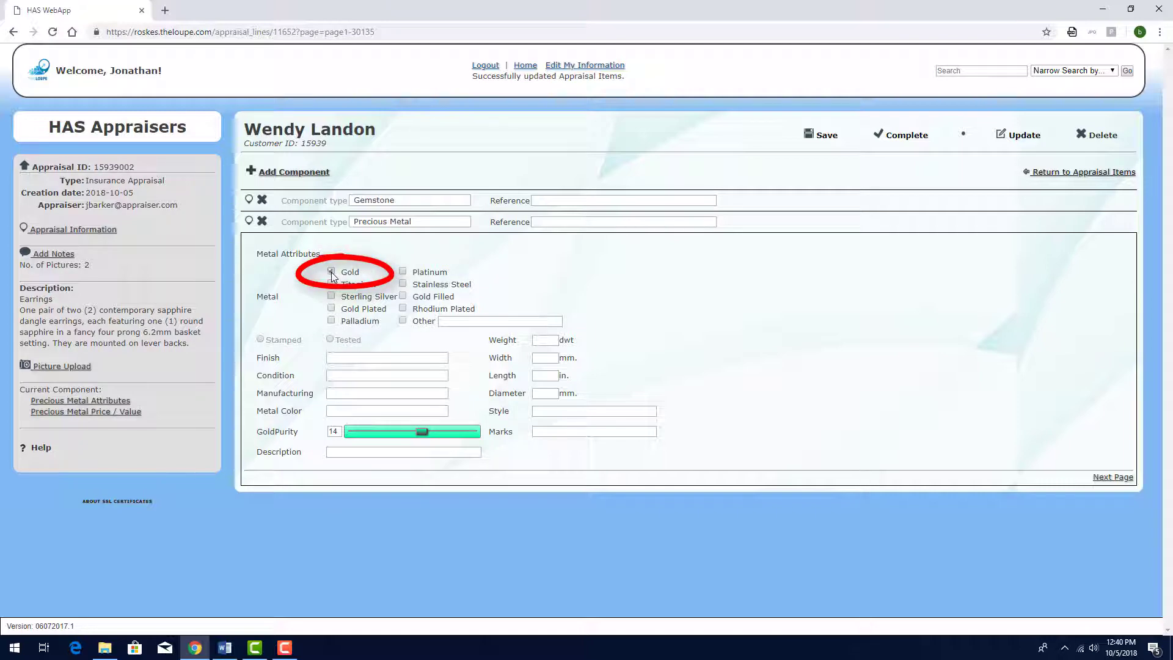
click(261, 339)
click(342, 358)
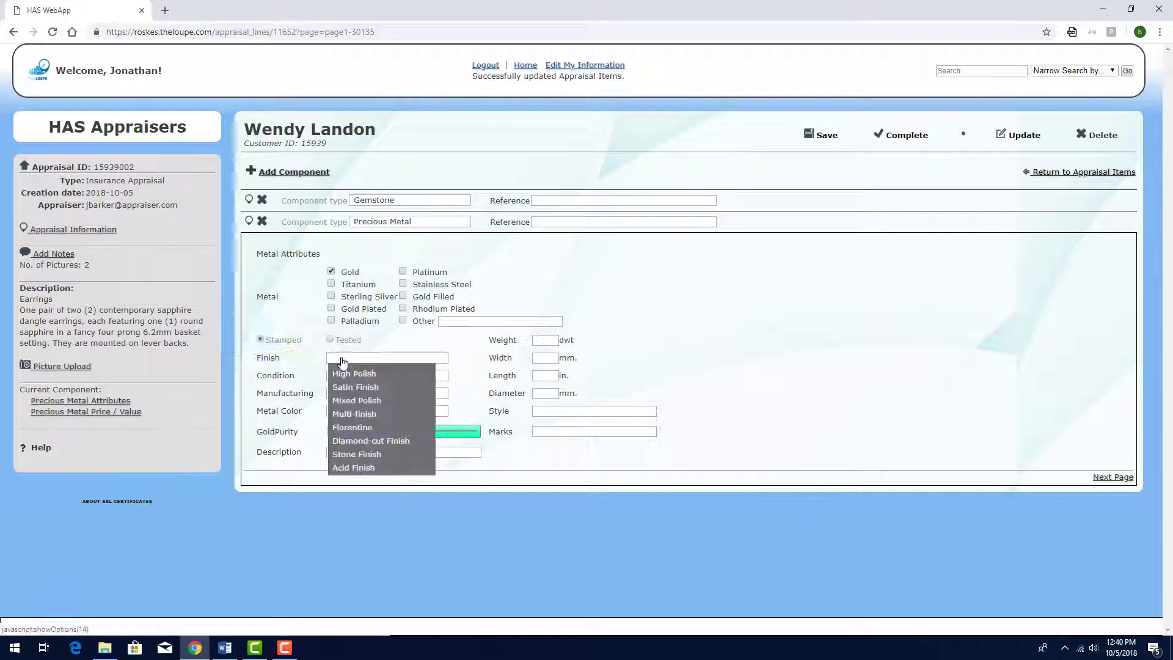
click(345, 369)
Step: Set the metal's condition to New, manufacturing to Casting and metal color to White
click(342, 376)
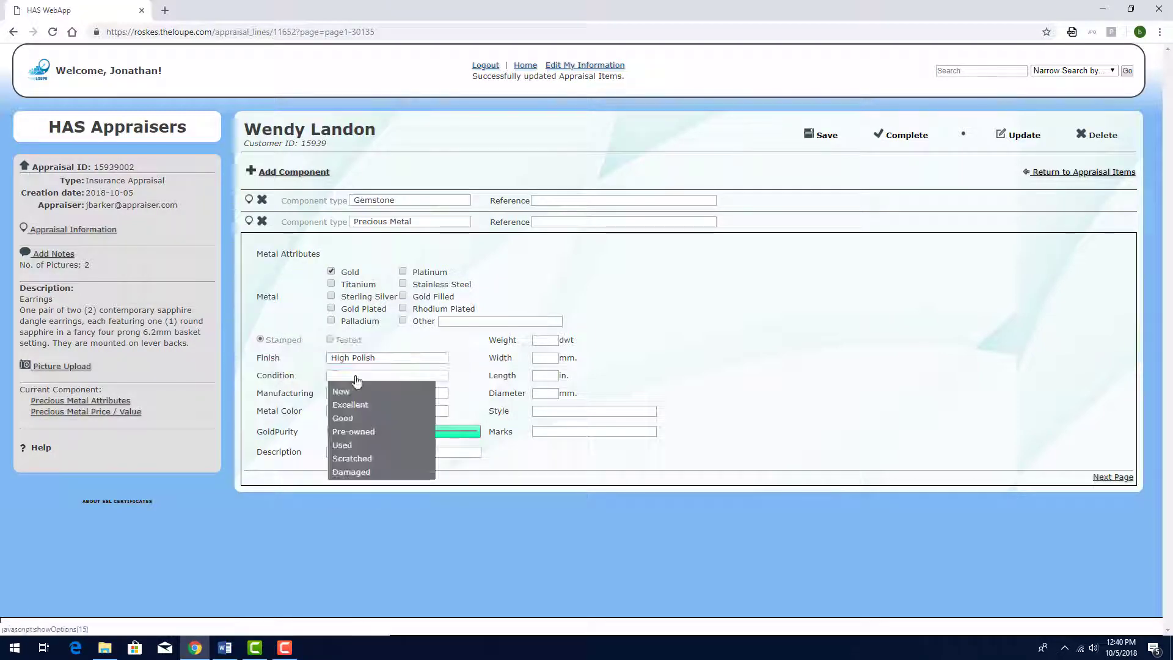
click(341, 385)
click(342, 393)
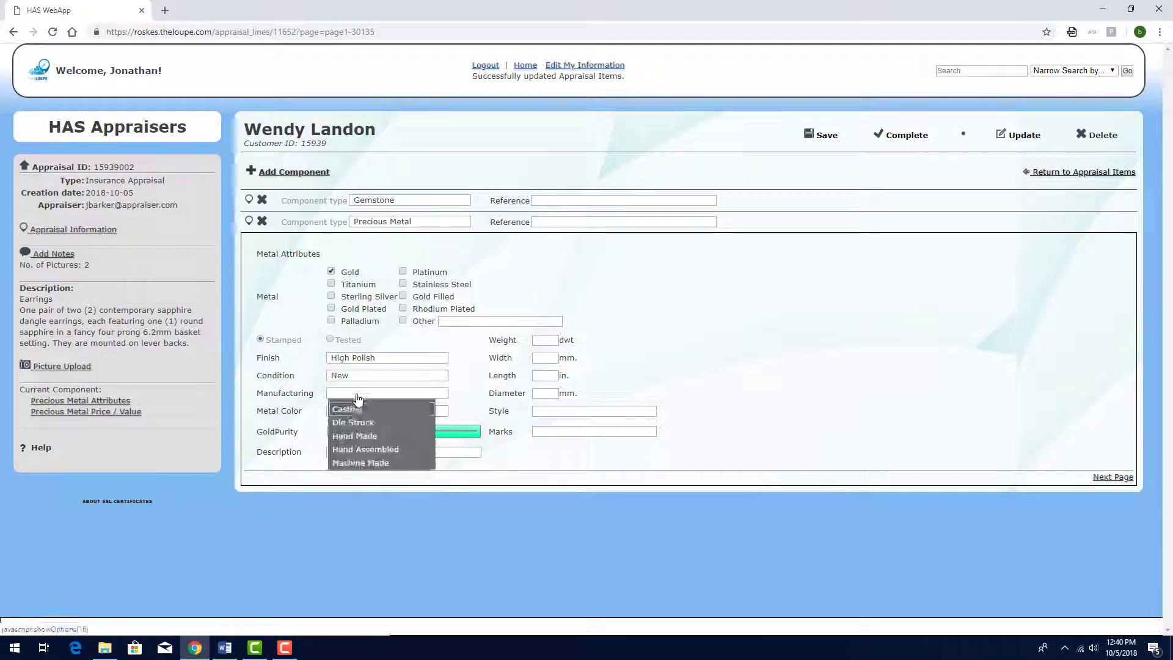
click(342, 404)
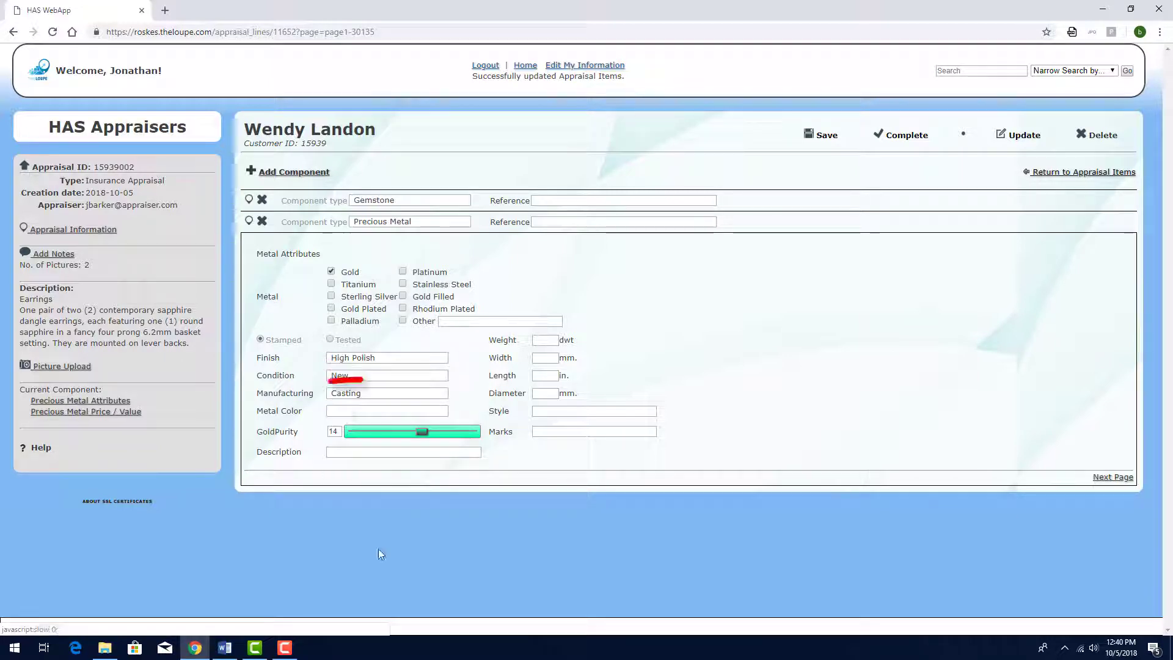
click(366, 412)
click(366, 443)
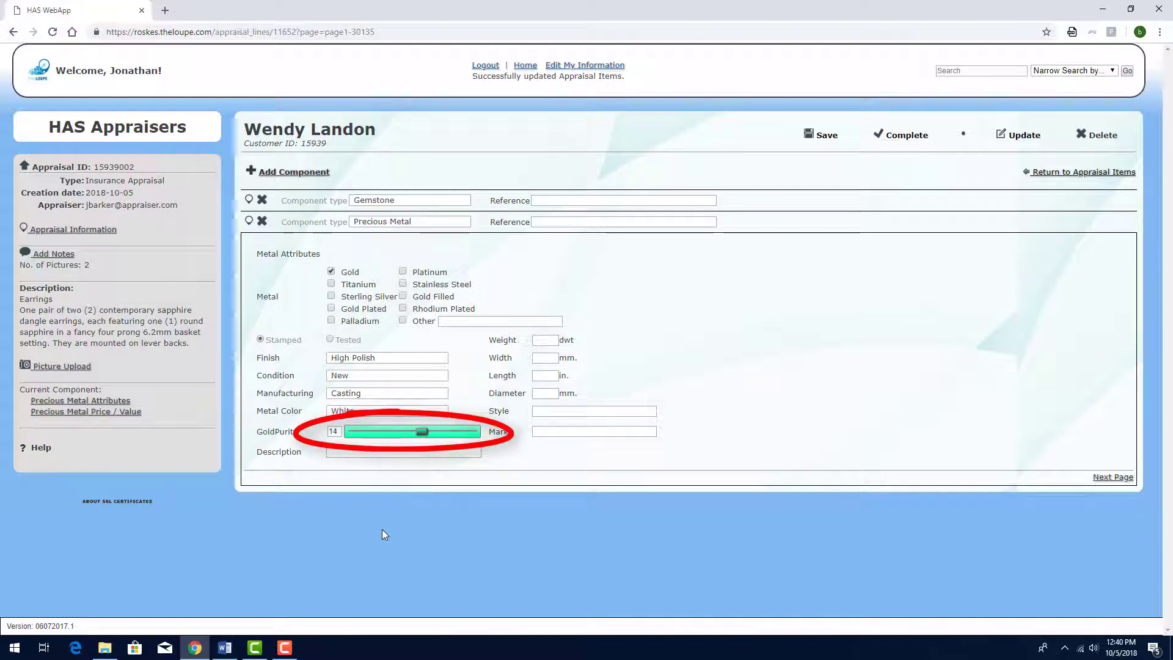
Step: Enter a metal weight of 1.2 dwt and the marks "14K S(Stuller)"
click(544, 339)
text(1.2)
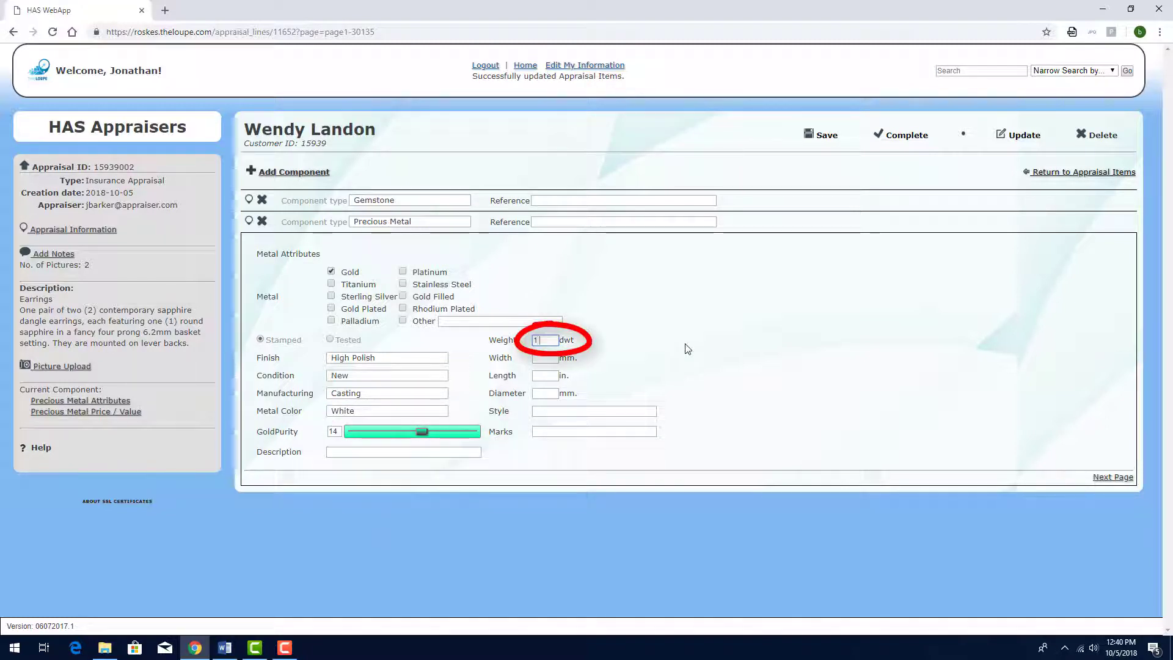
click(540, 431)
text(14K S(Stuller))
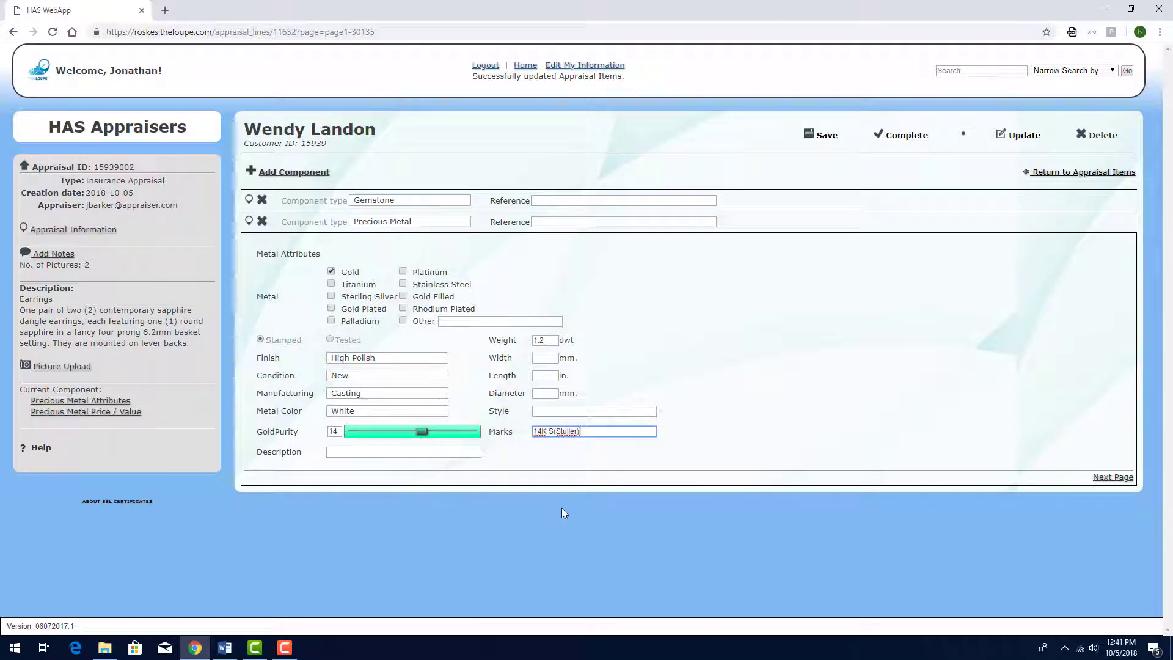
Step: Price the gold with a cost / wholesale price of 70 and a markup of 250, and save the appraisal
click(1110, 479)
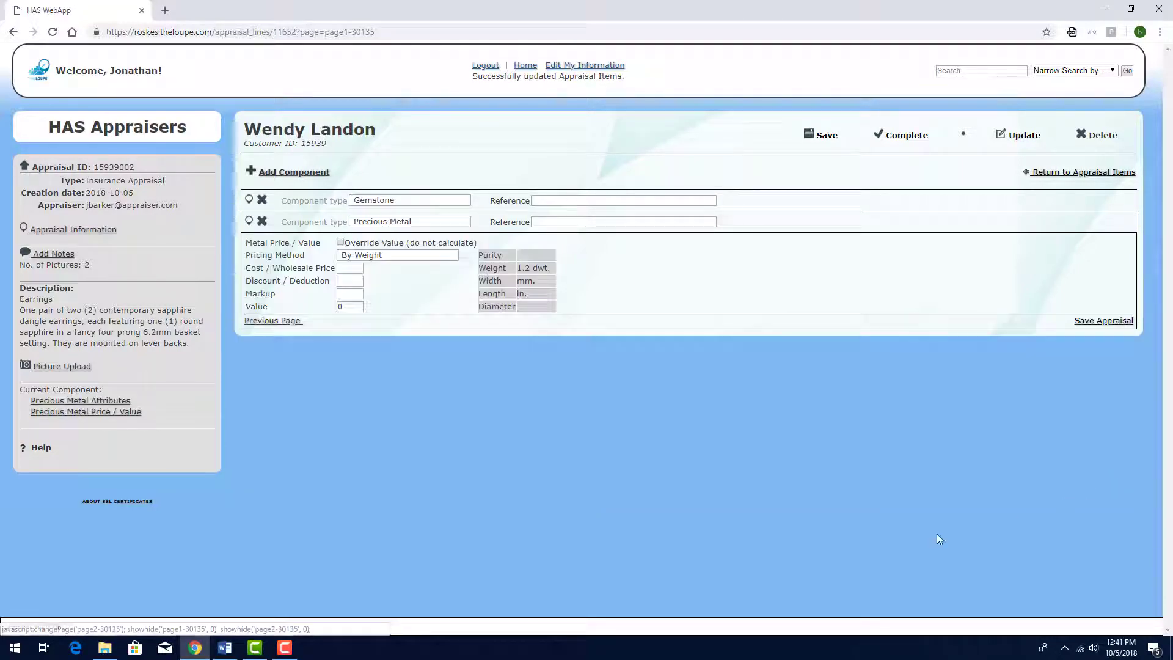
click(353, 268)
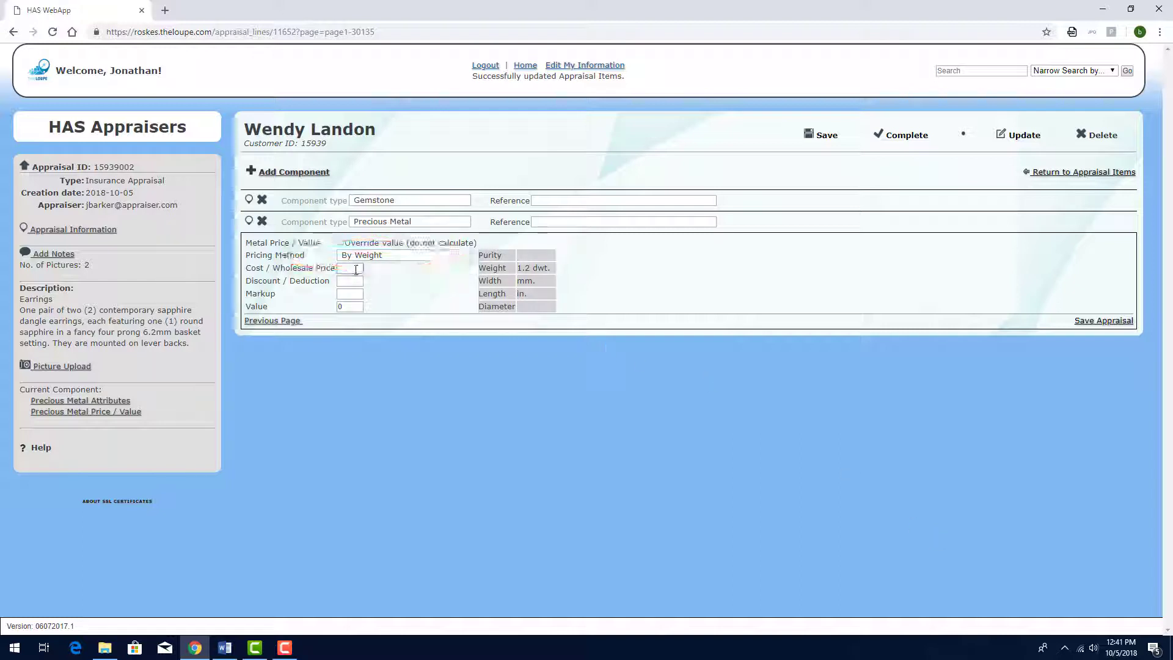
text(70)
click(339, 292)
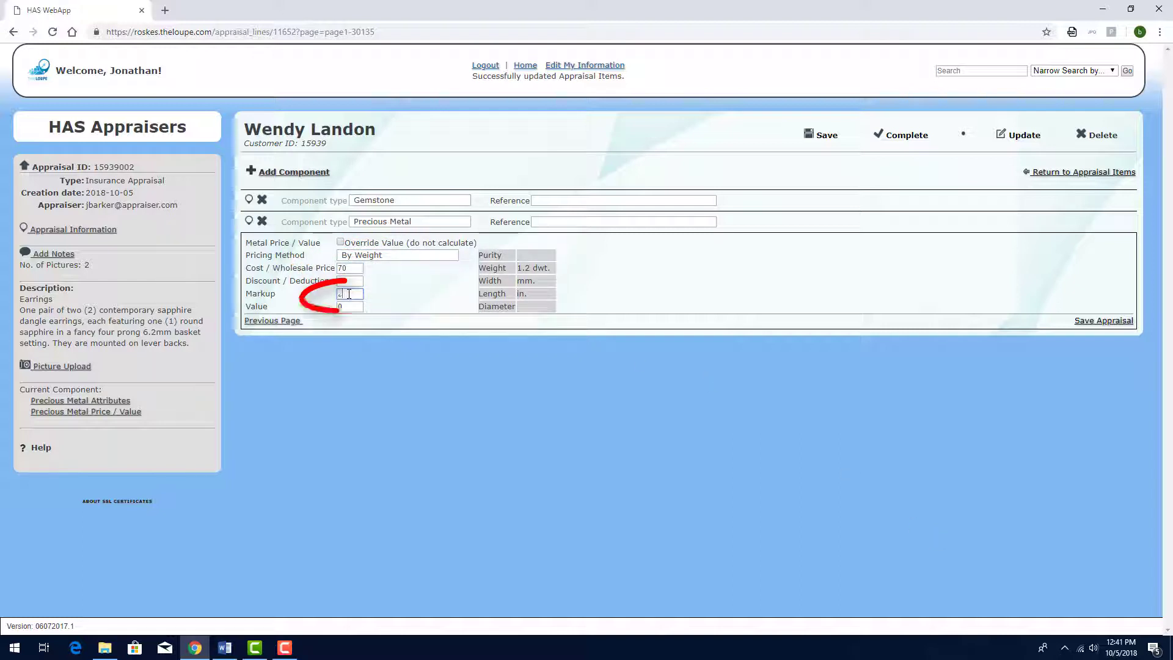
text(250)
key(Tab)
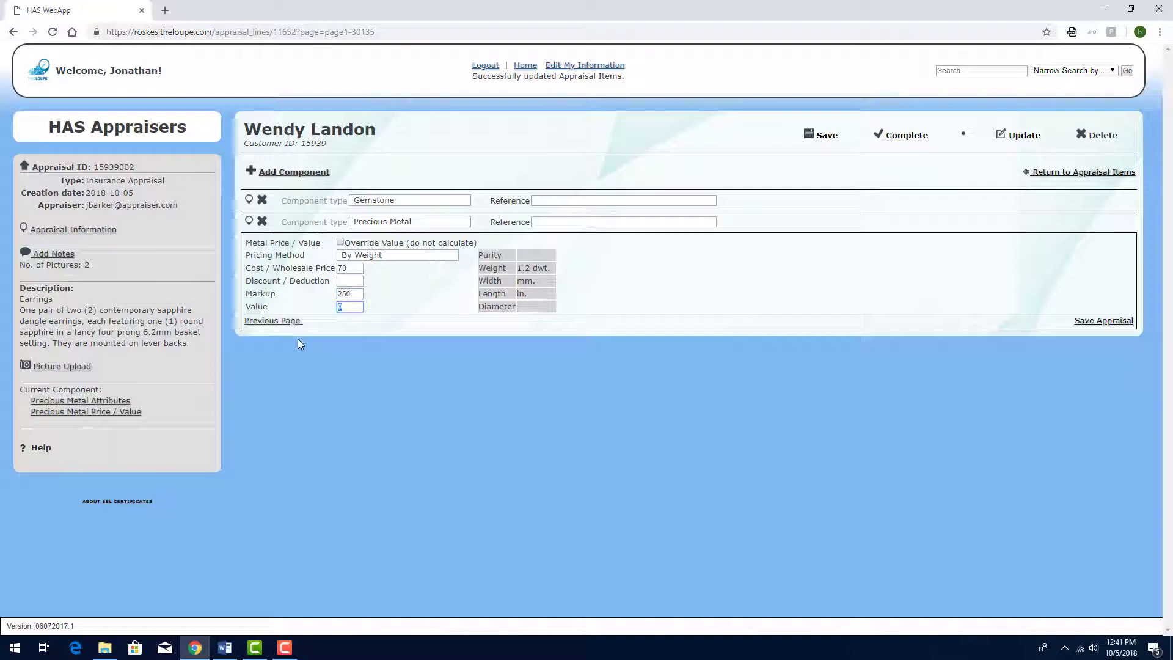
click(818, 135)
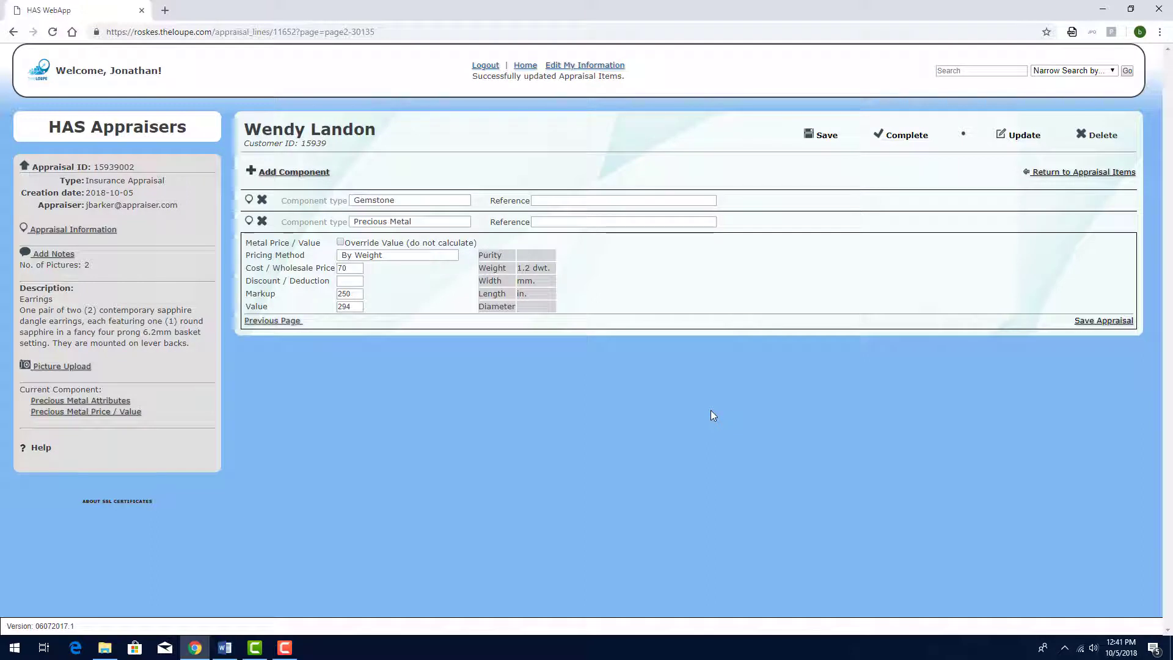
Step: Complete the appraisal without sending the customer an e-mail
click(904, 137)
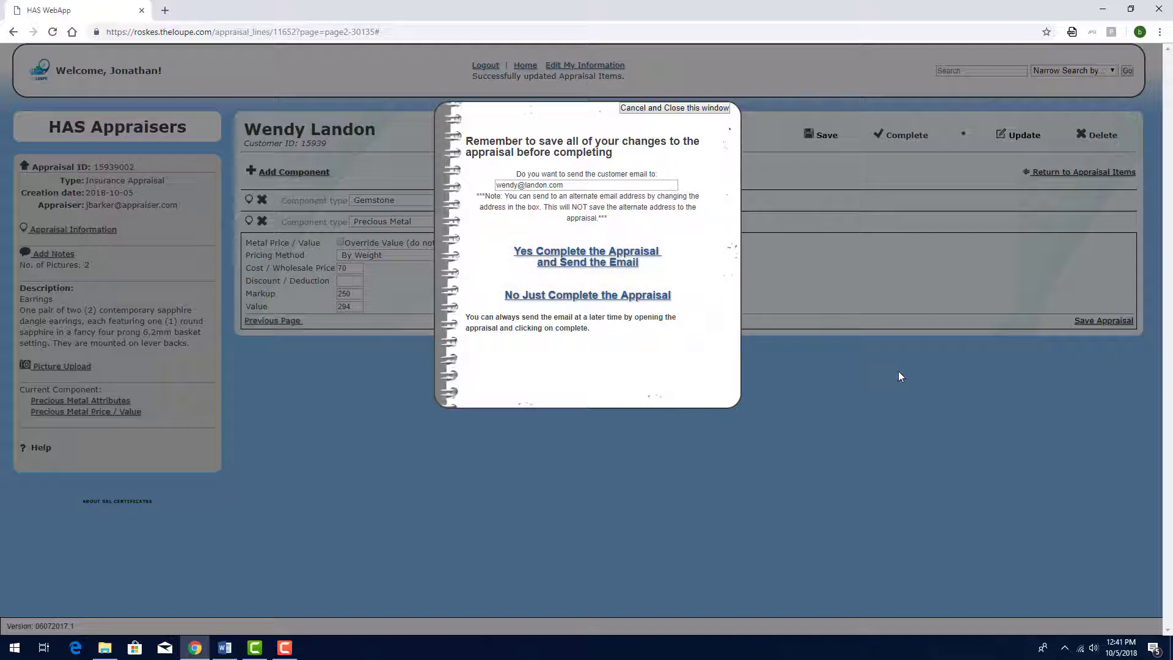
click(647, 295)
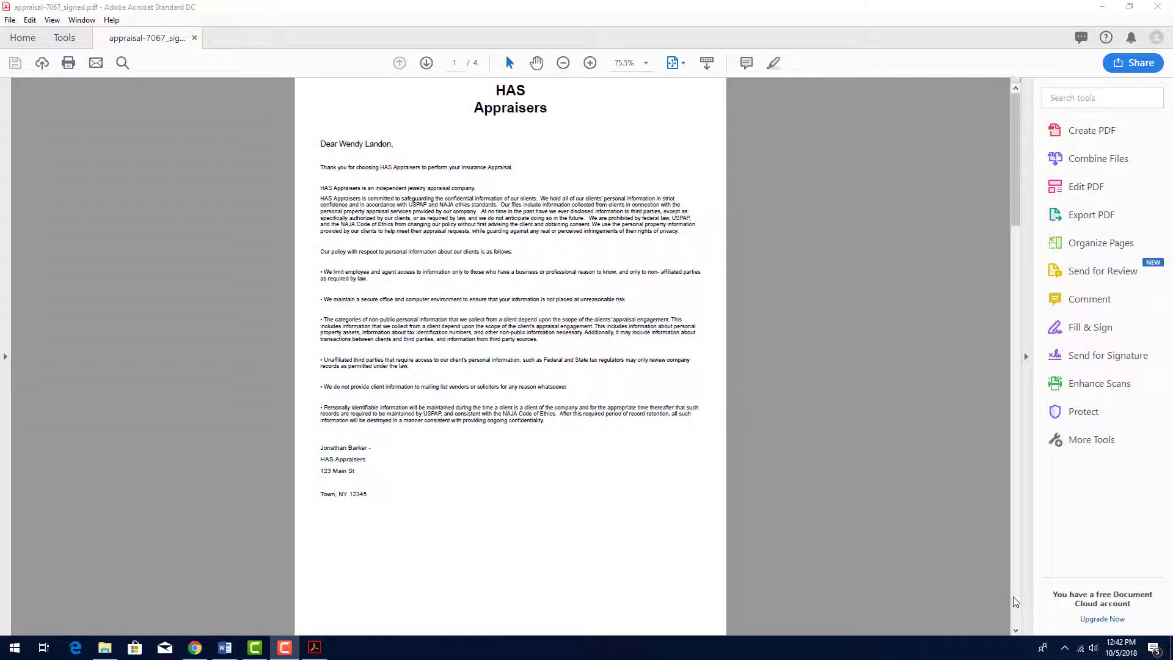
Step: Review the signed appraisal PDF page by page in Adobe Acrobat, and return to the appraisals list in HAS WebApp
click(1015, 601)
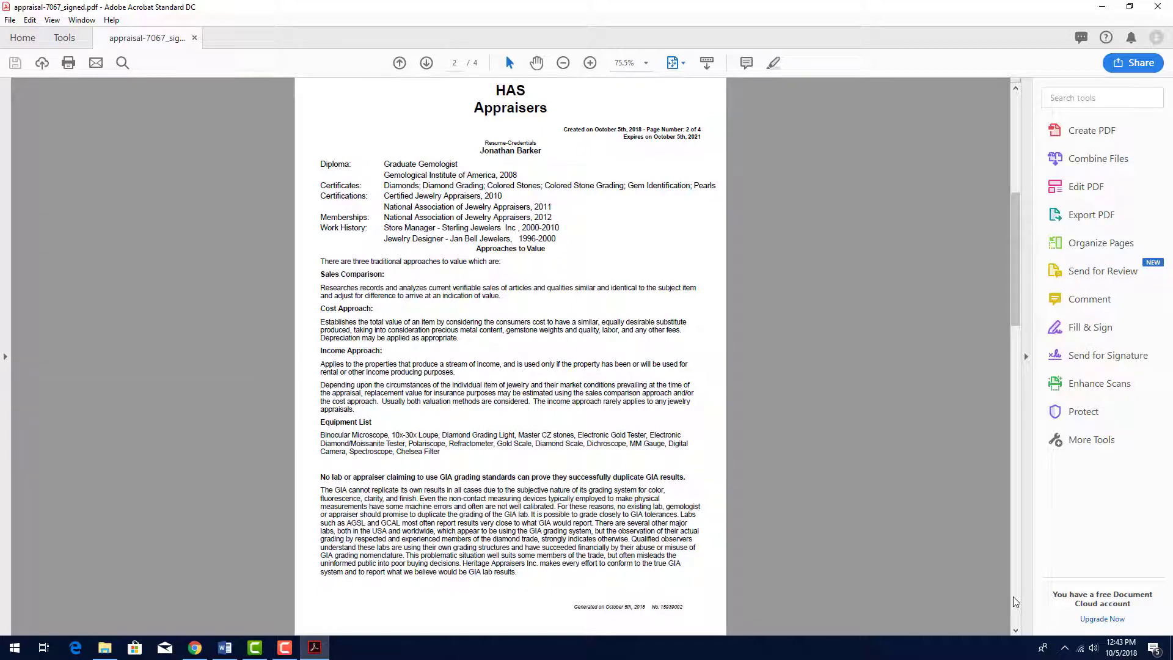
click(1015, 601)
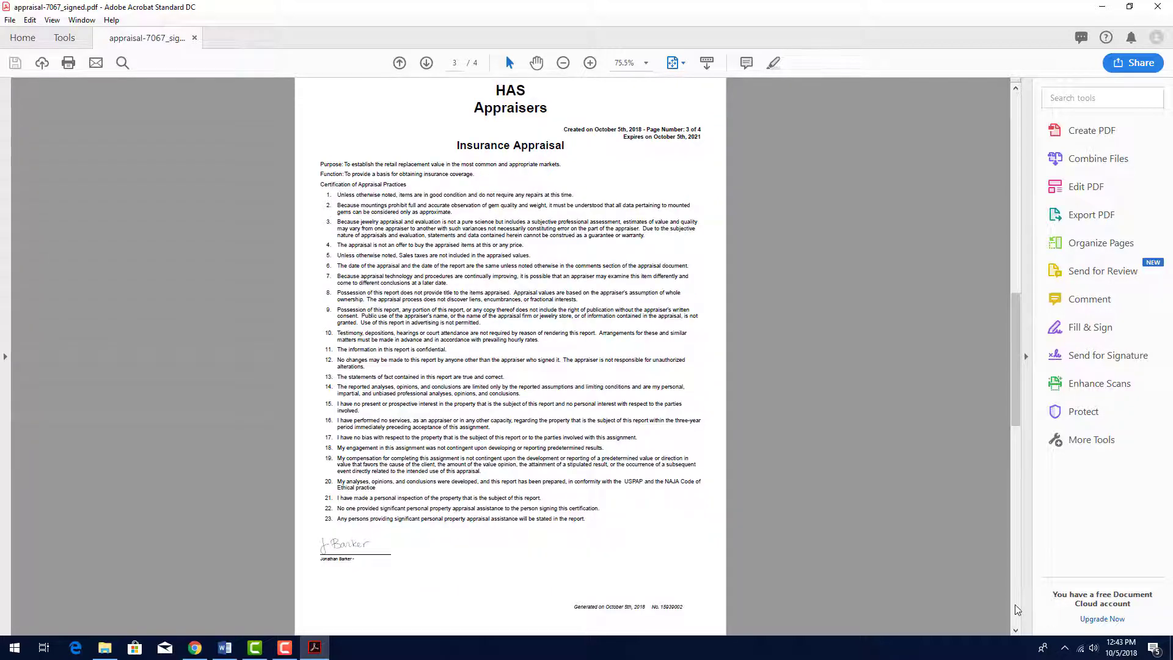
click(1015, 608)
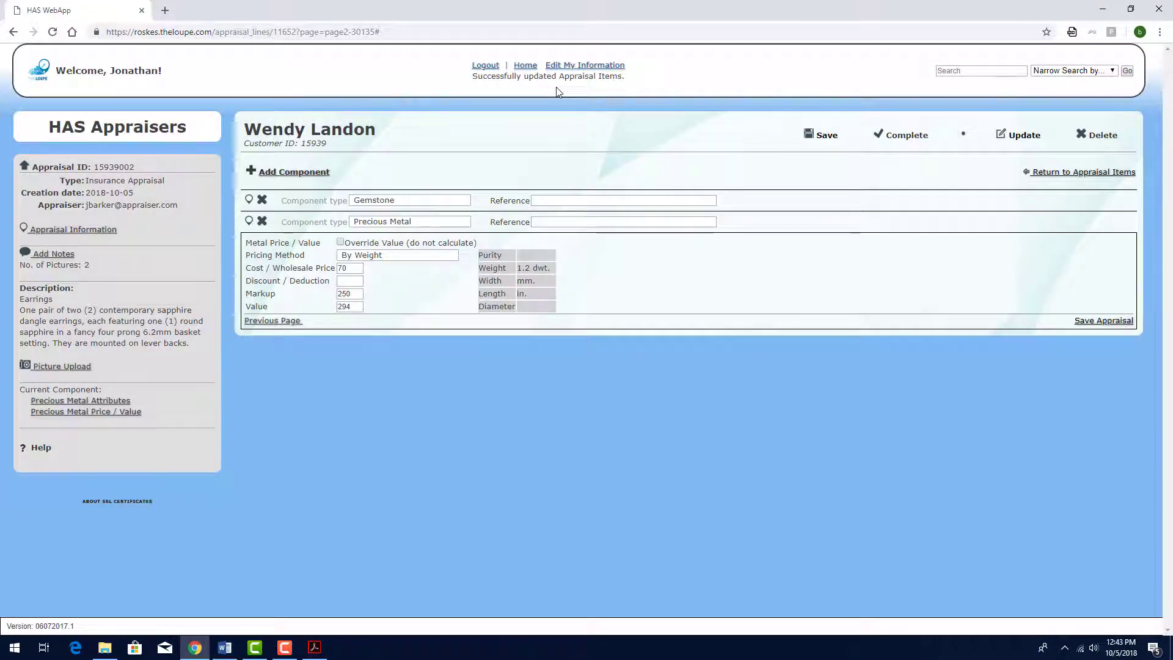
click(525, 66)
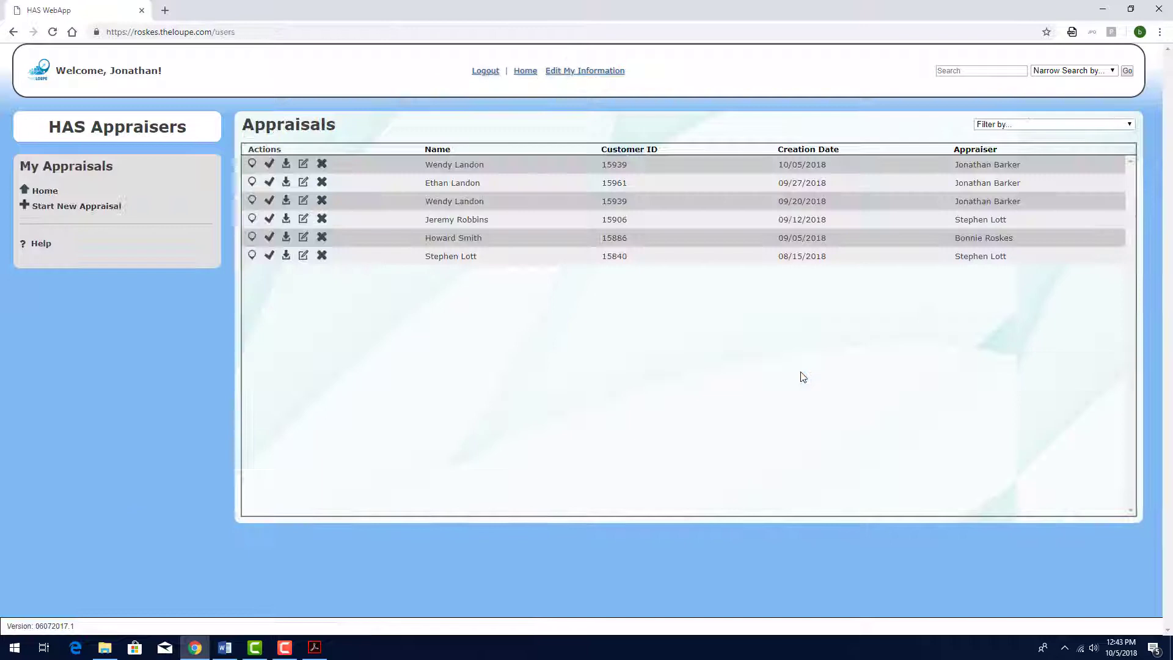